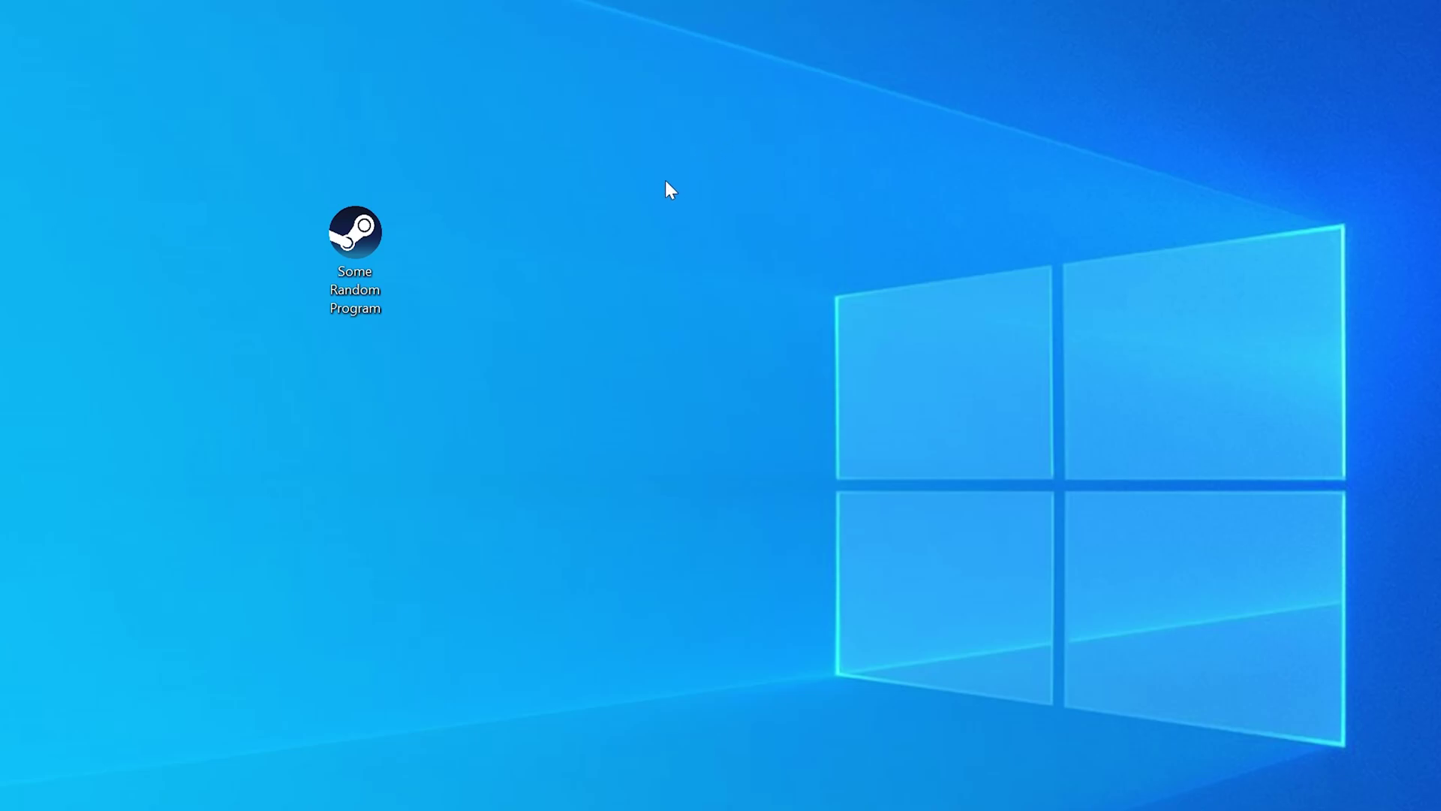
Launch the program from its desktop shortcut, triggering the missing d3dx9_28.dll system error.
{"action": "double_click", "coordinate": [378, 240]}
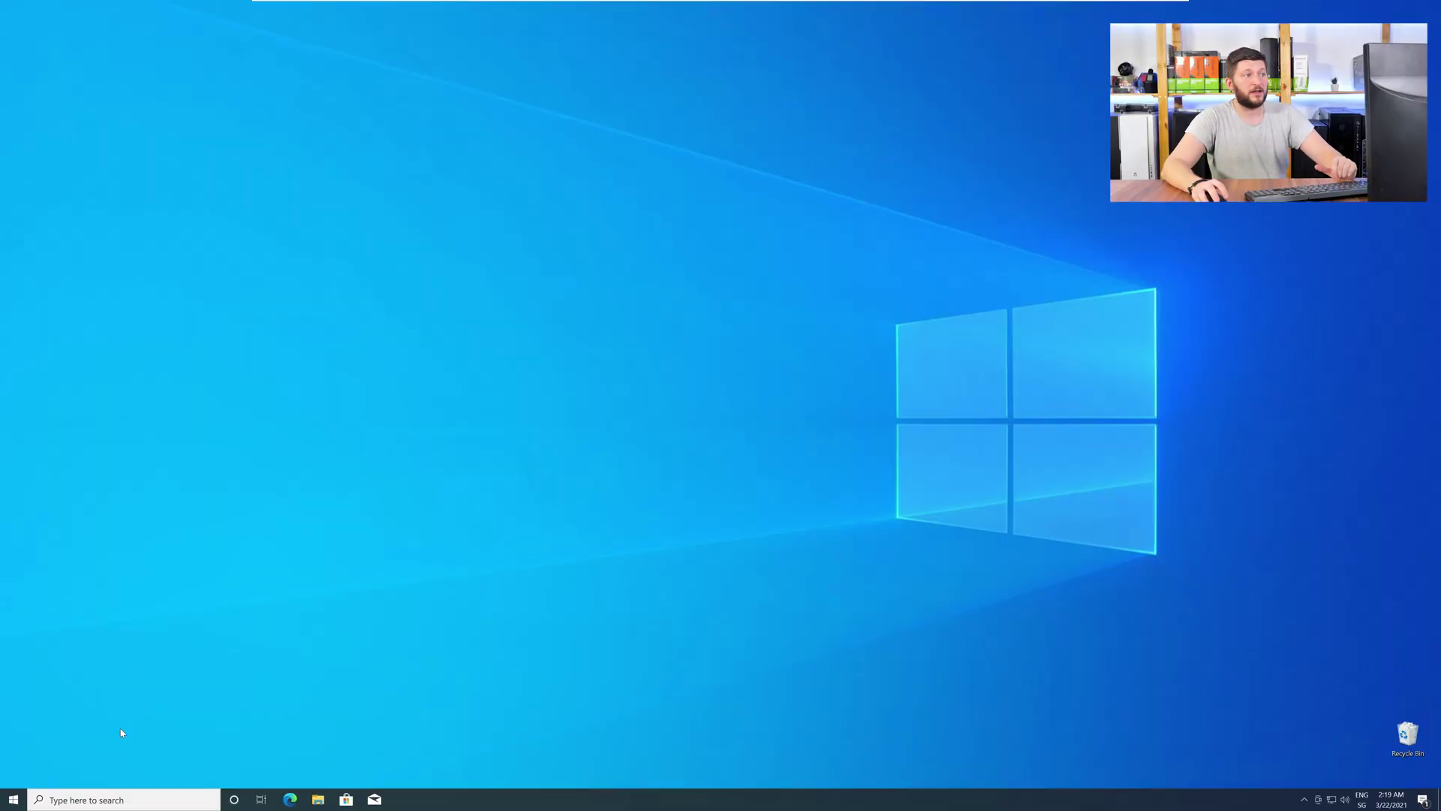
Open the System About page from the Start power-user menu to check for 64-bit Windows.
{"action": "right_click", "coordinate": [11, 801]}
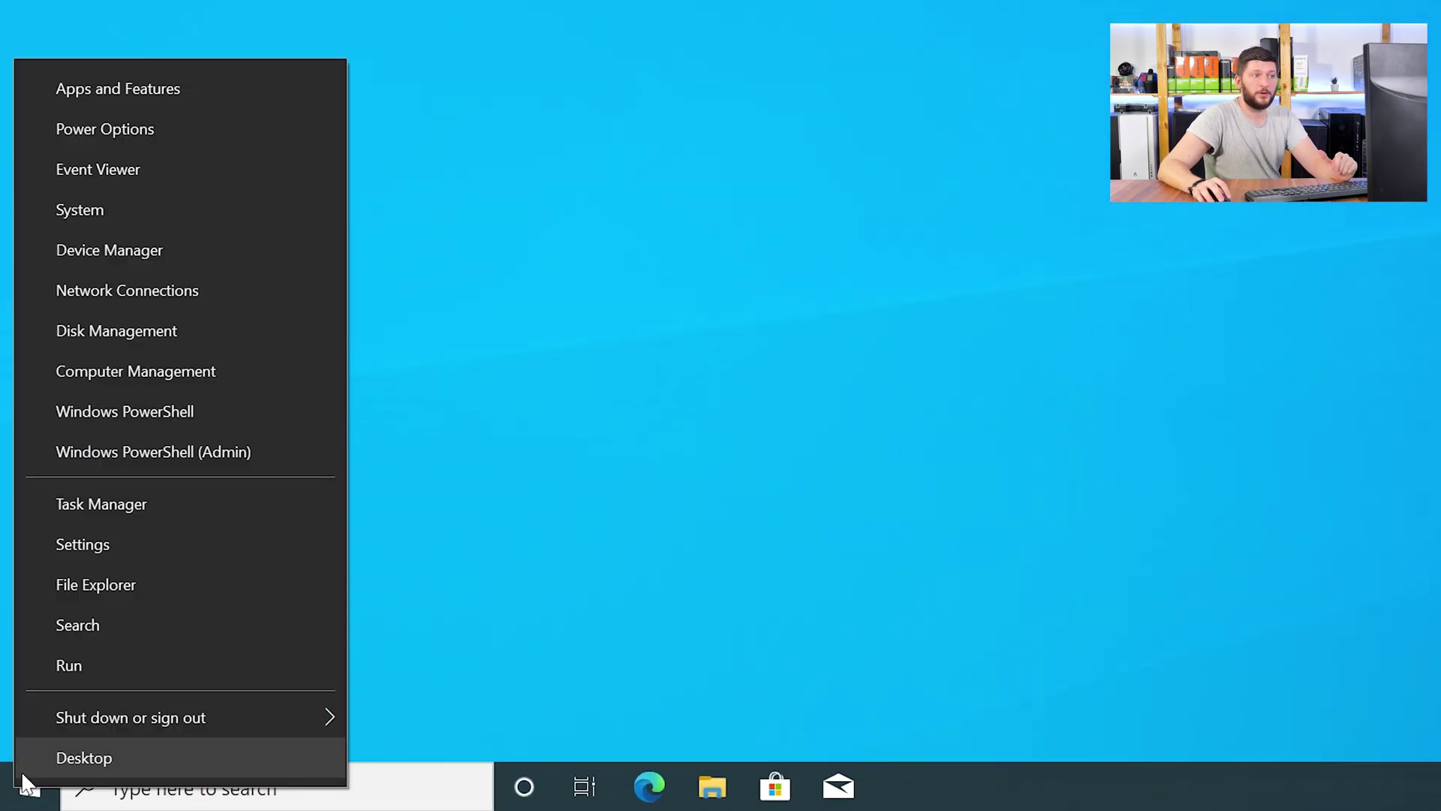
{"action": "left_click", "coordinate": [172, 214]}
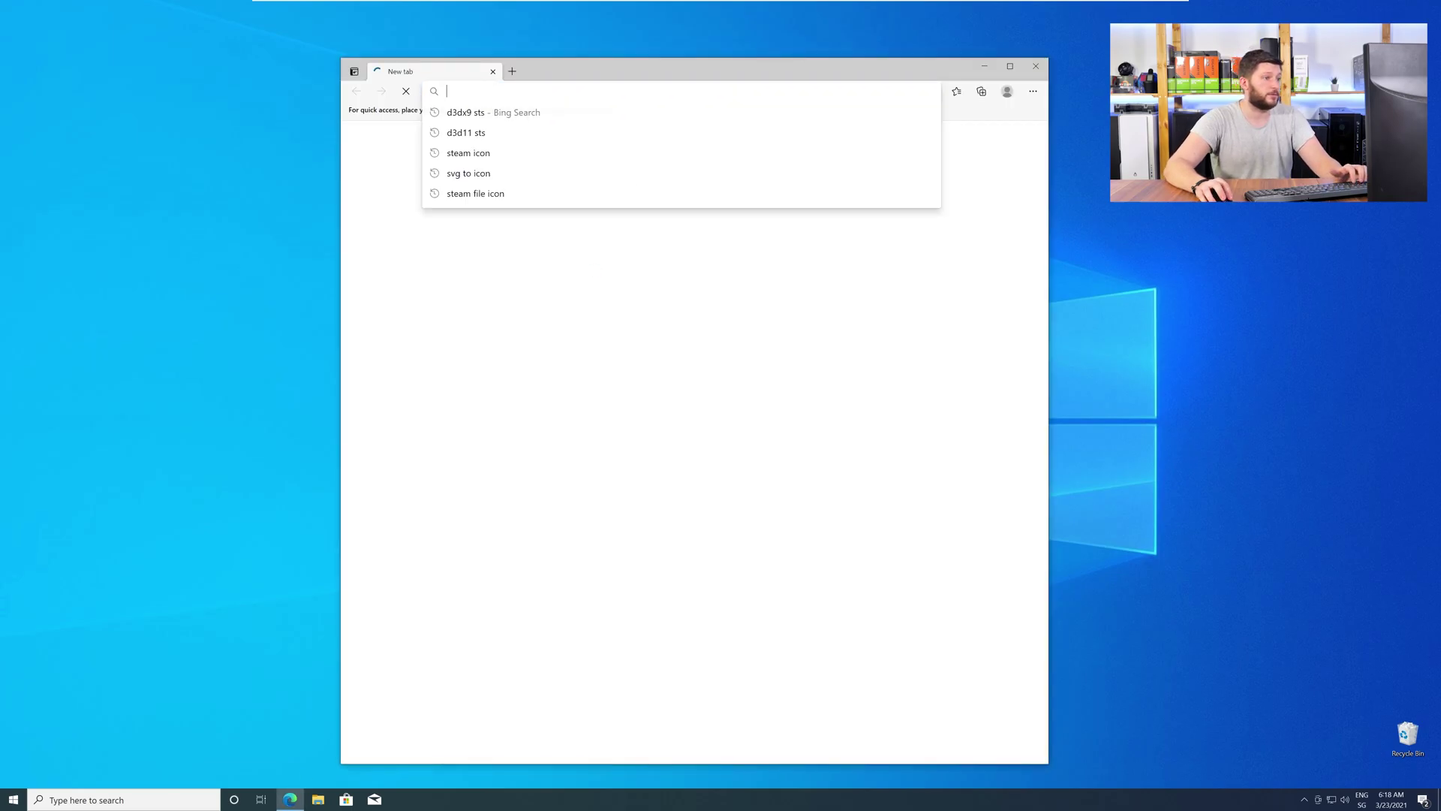
Download the 32-bit and 64-bit d3dx9_28.dll archives from the sts-tutorial page.
{"action": "type", "text": "https://www.sts-tutorial.com/download/d3dx9_28"}
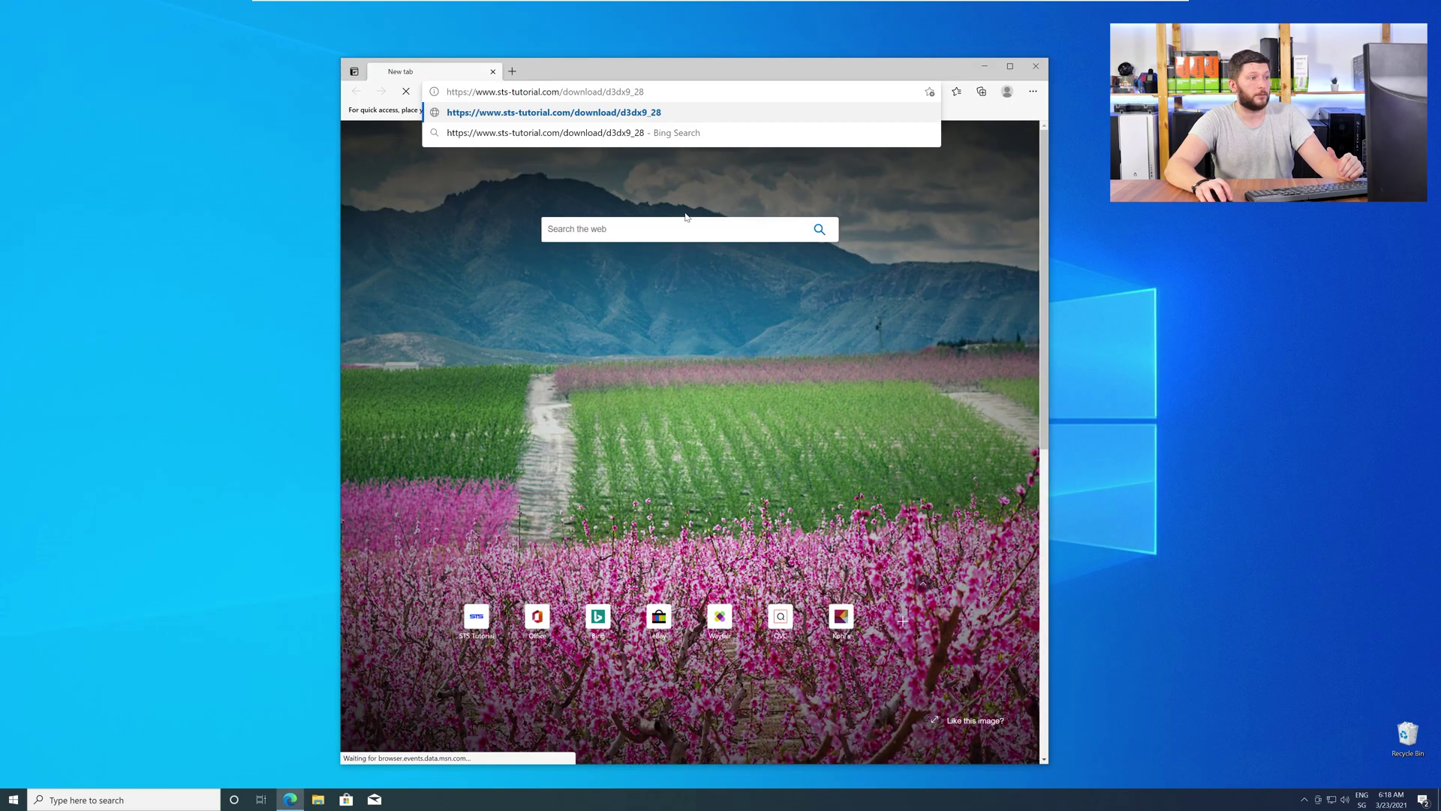
{"action": "key", "text": "Return"}
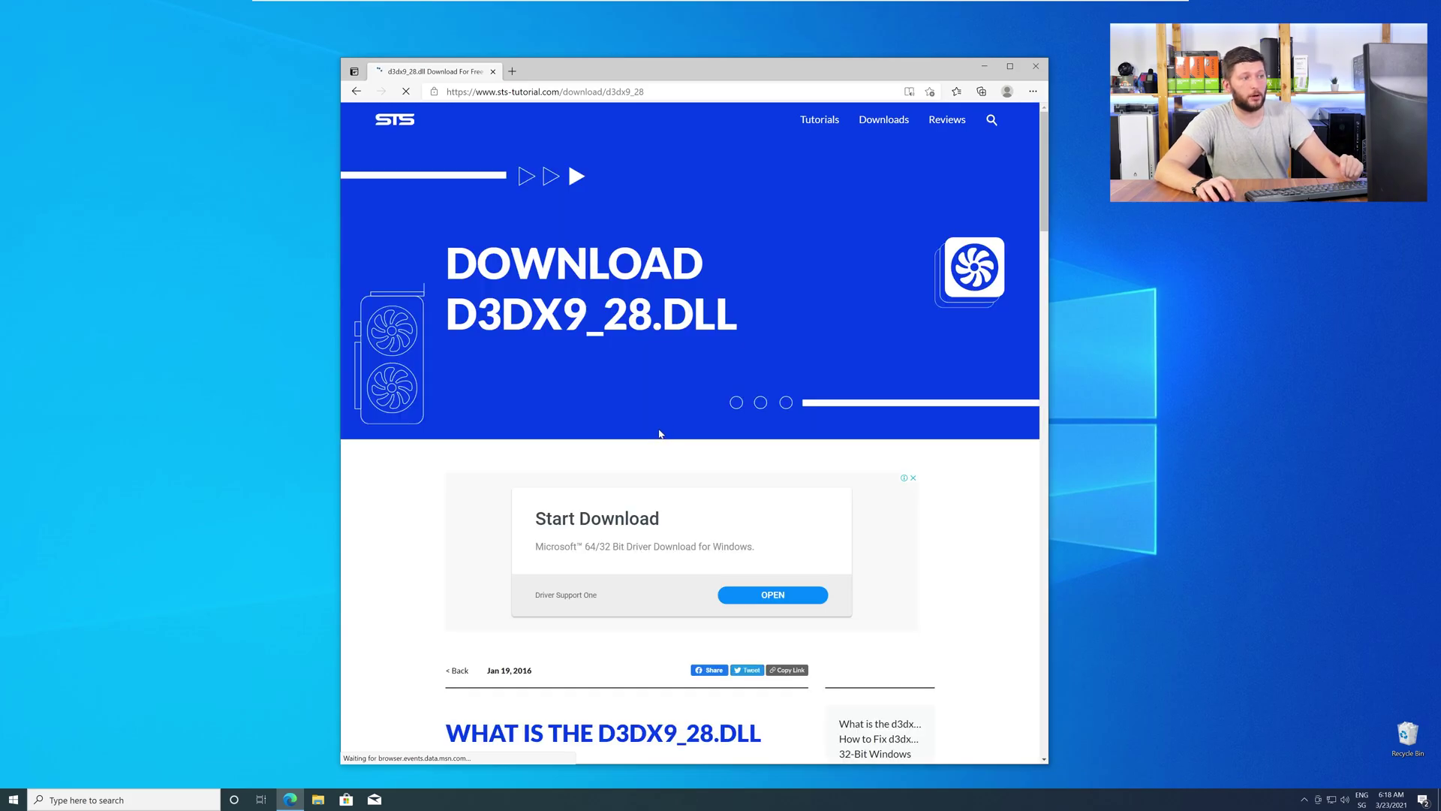
{"action": "scroll", "coordinate": [660, 433], "scroll_direction": "down", "scroll_amount": 2}
{"action": "scroll", "coordinate": [660, 434], "scroll_direction": "down", "scroll_amount": 3}
{"action": "scroll", "coordinate": [661, 433], "scroll_direction": "down", "scroll_amount": 3}
{"action": "scroll", "coordinate": [660, 433], "scroll_direction": "down", "scroll_amount": 3}
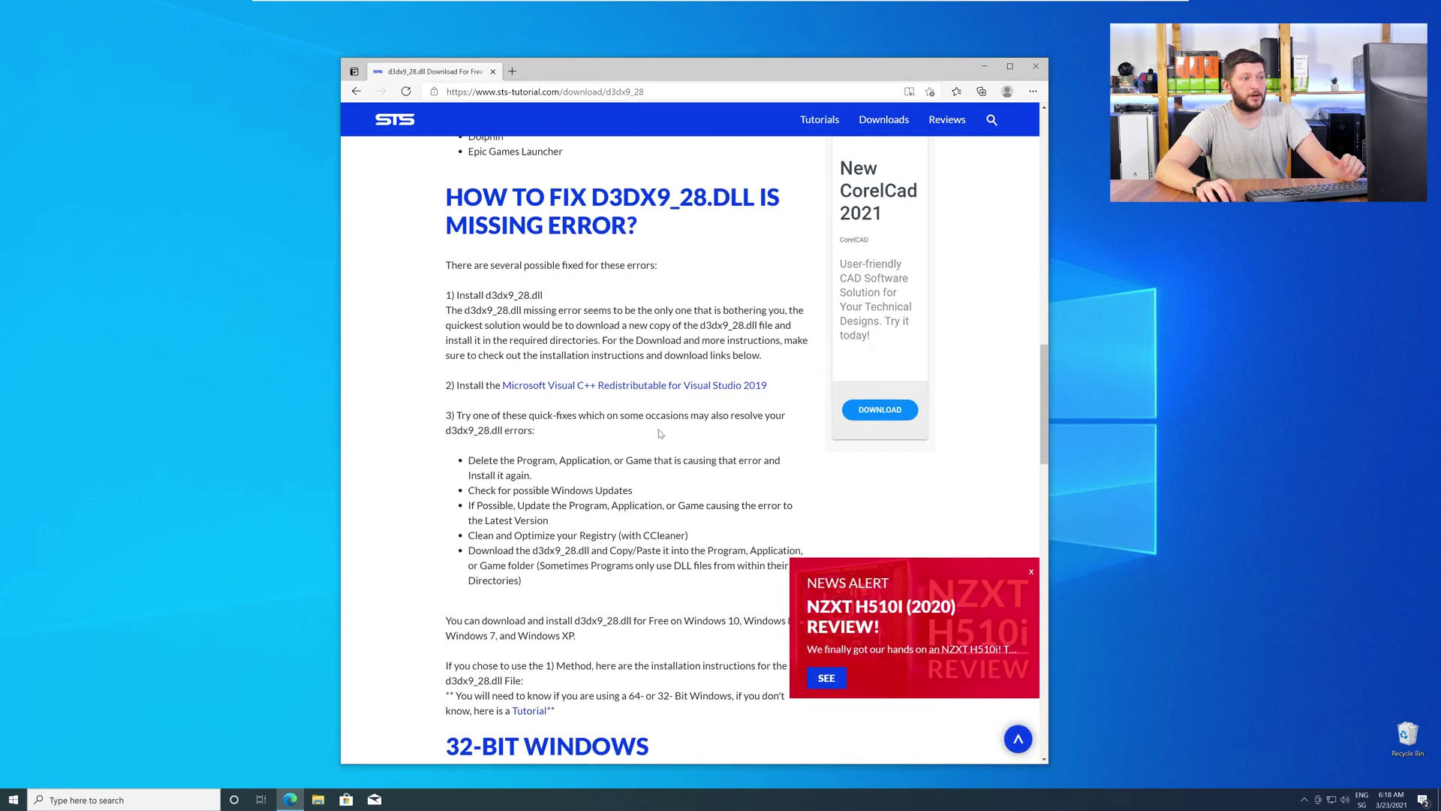
{"action": "scroll", "coordinate": [660, 434], "scroll_direction": "down", "scroll_amount": 3}
{"action": "scroll", "coordinate": [660, 434], "scroll_direction": "down", "scroll_amount": 1}
{"action": "scroll", "coordinate": [660, 434], "scroll_direction": "down", "scroll_amount": 3}
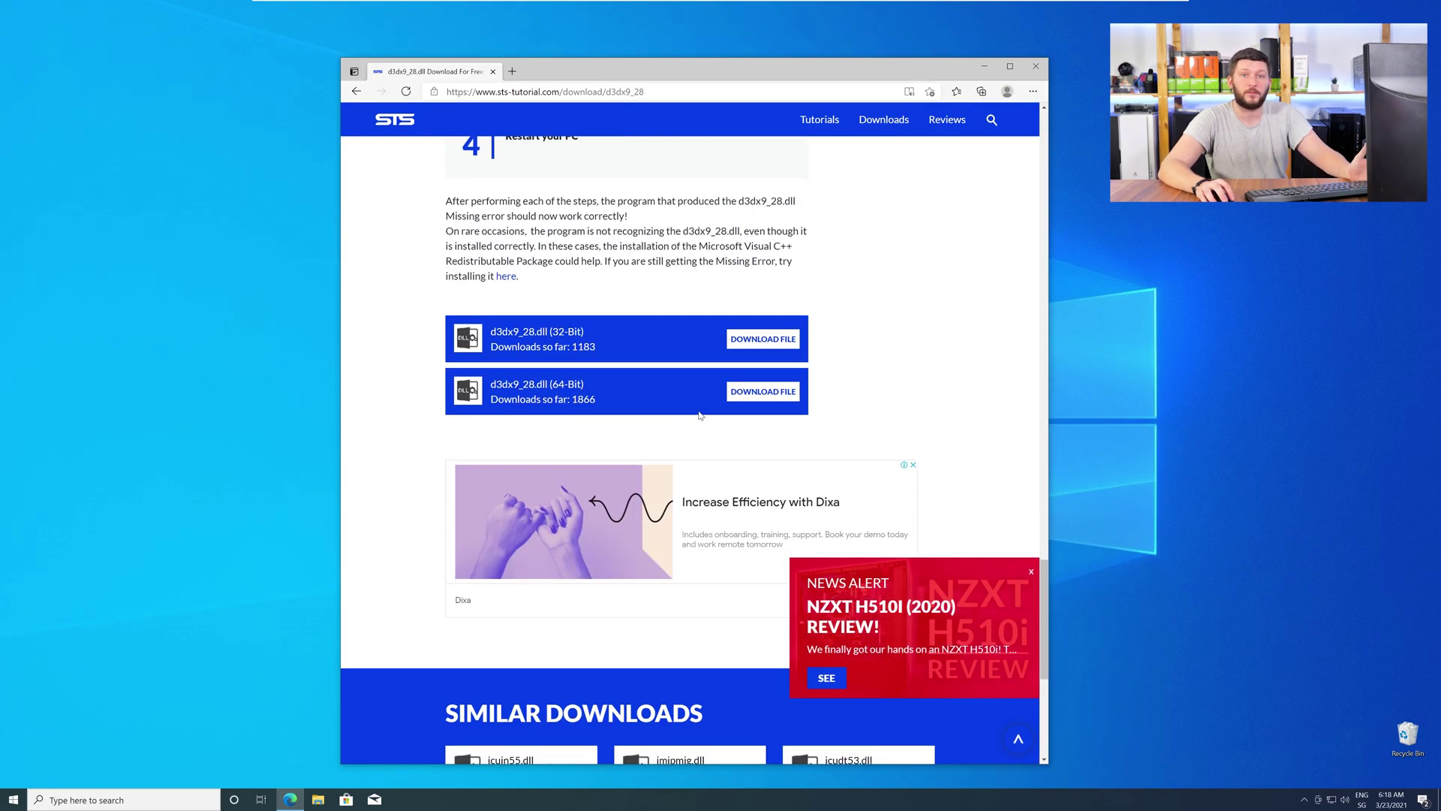
{"action": "left_click", "coordinate": [754, 390]}
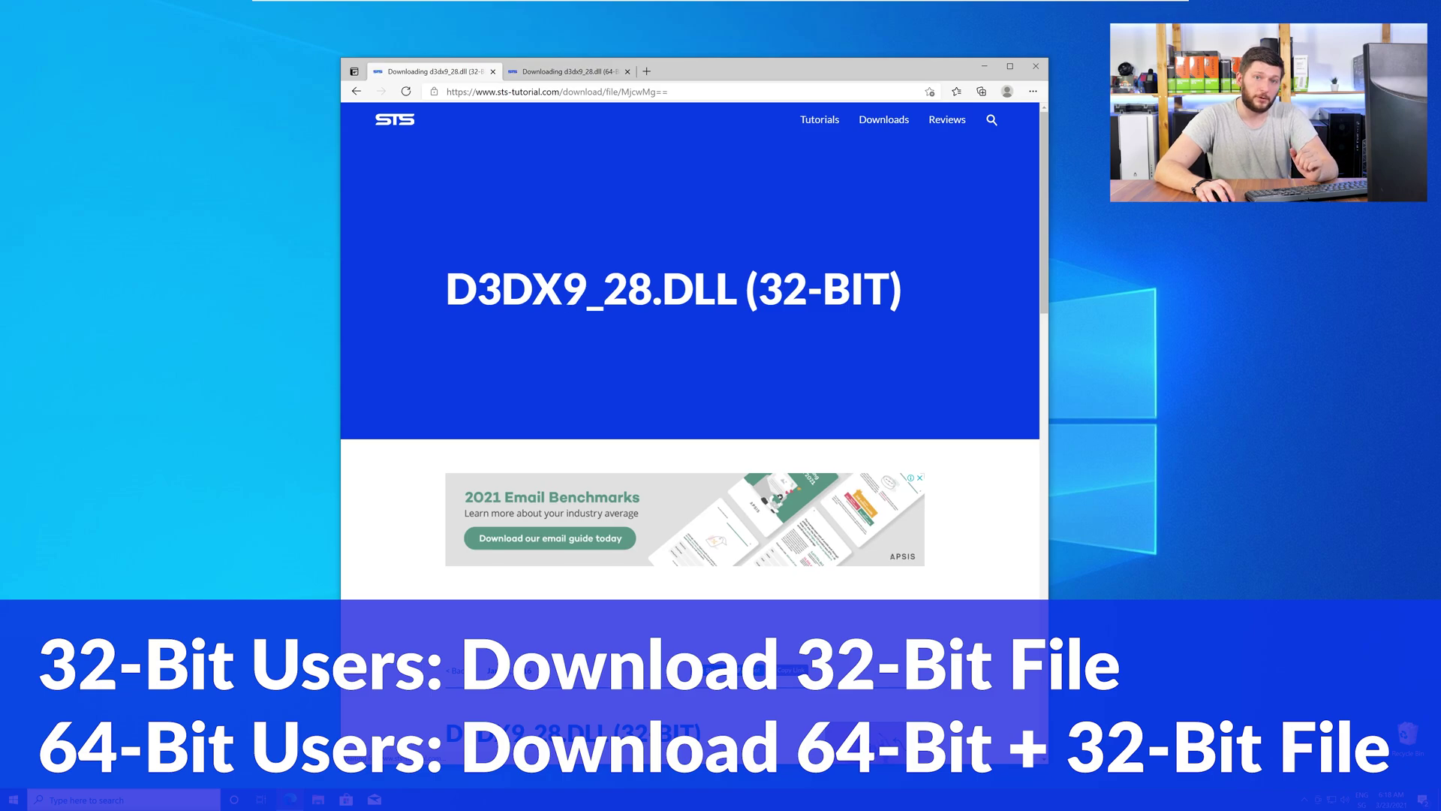
{"action": "scroll", "coordinate": [694, 338], "scroll_direction": "down", "scroll_amount": 3}
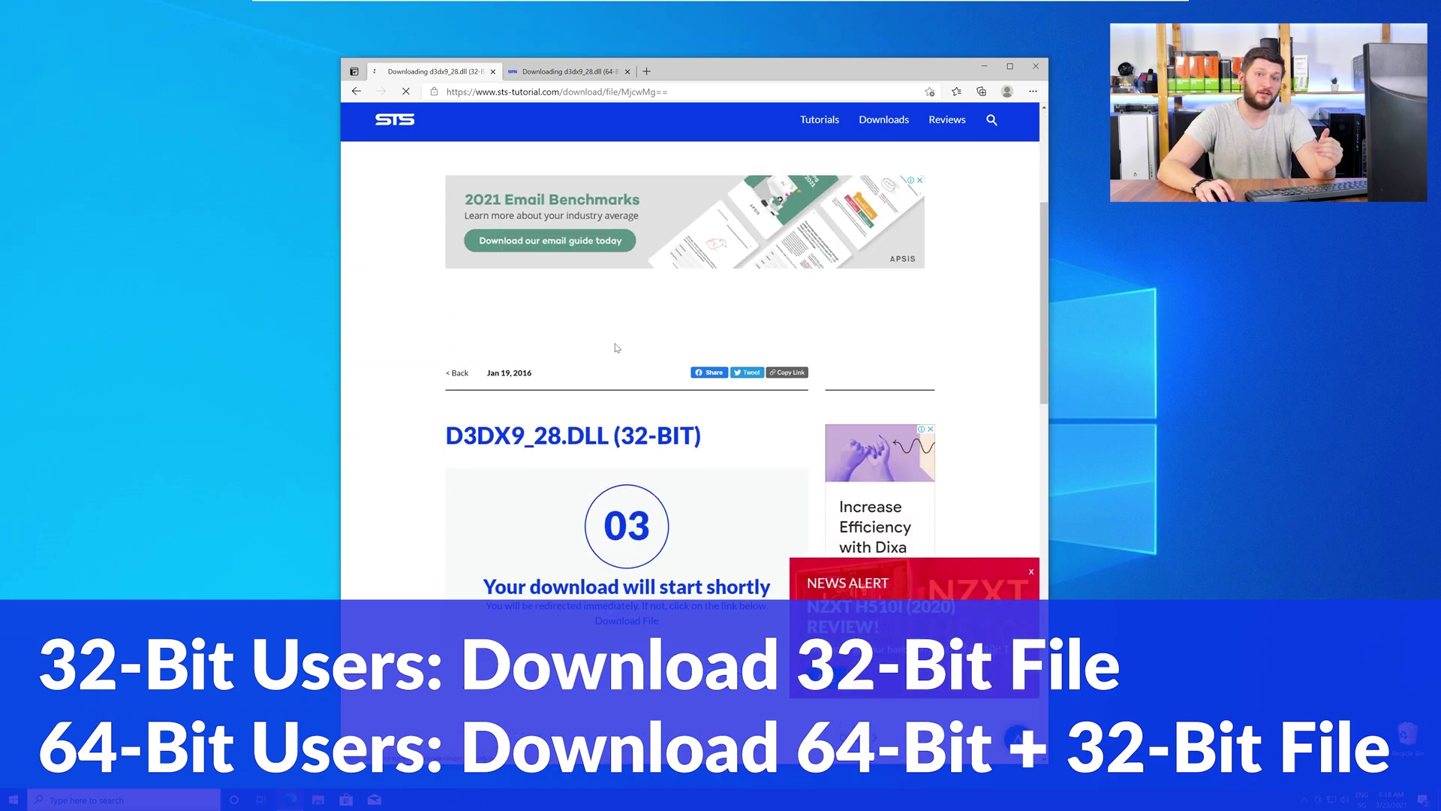
{"action": "left_click", "coordinate": [579, 71]}
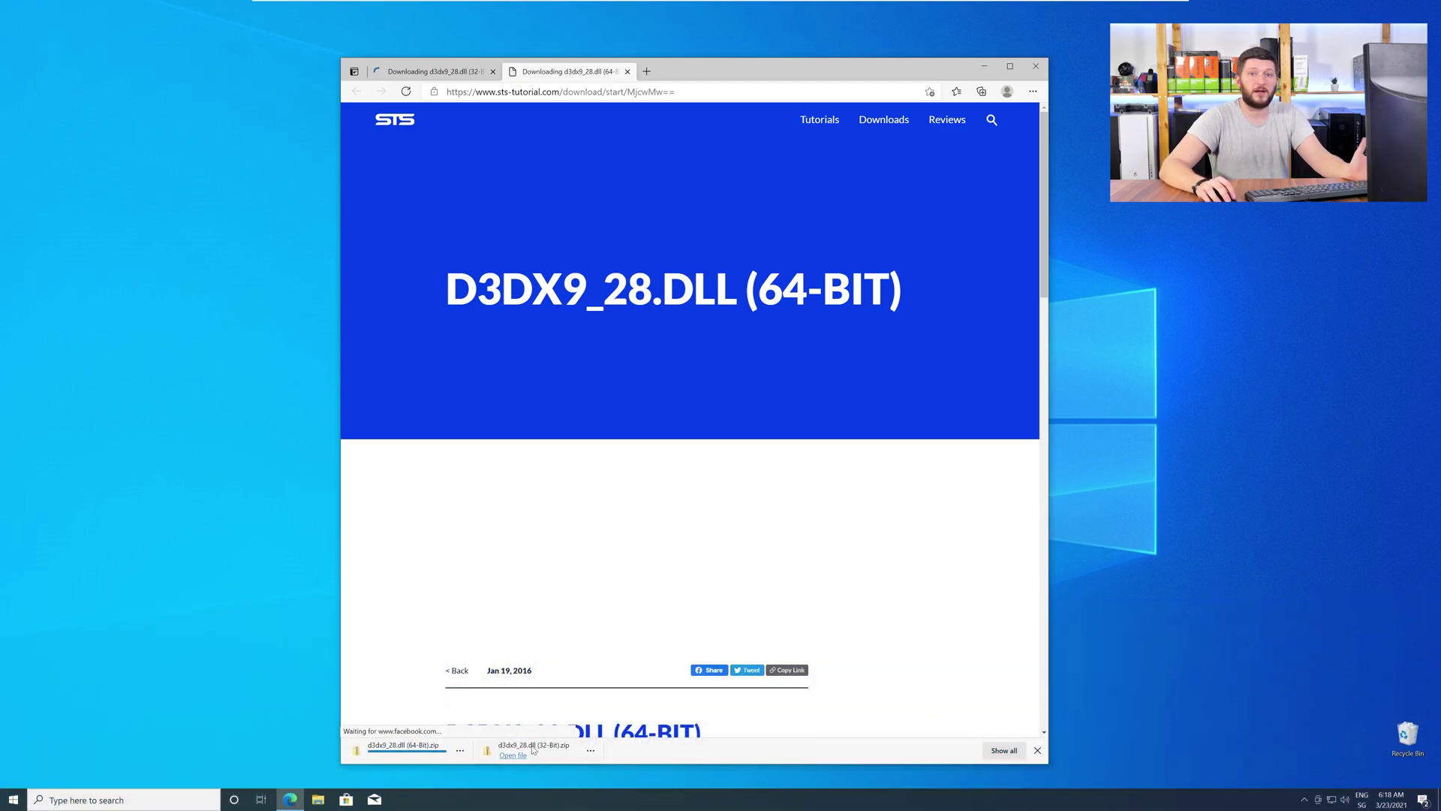
Open both archives in side-by-side windows and show the 32-bit d3dx9_28.dll folder.
{"action": "left_click", "coordinate": [533, 749]}
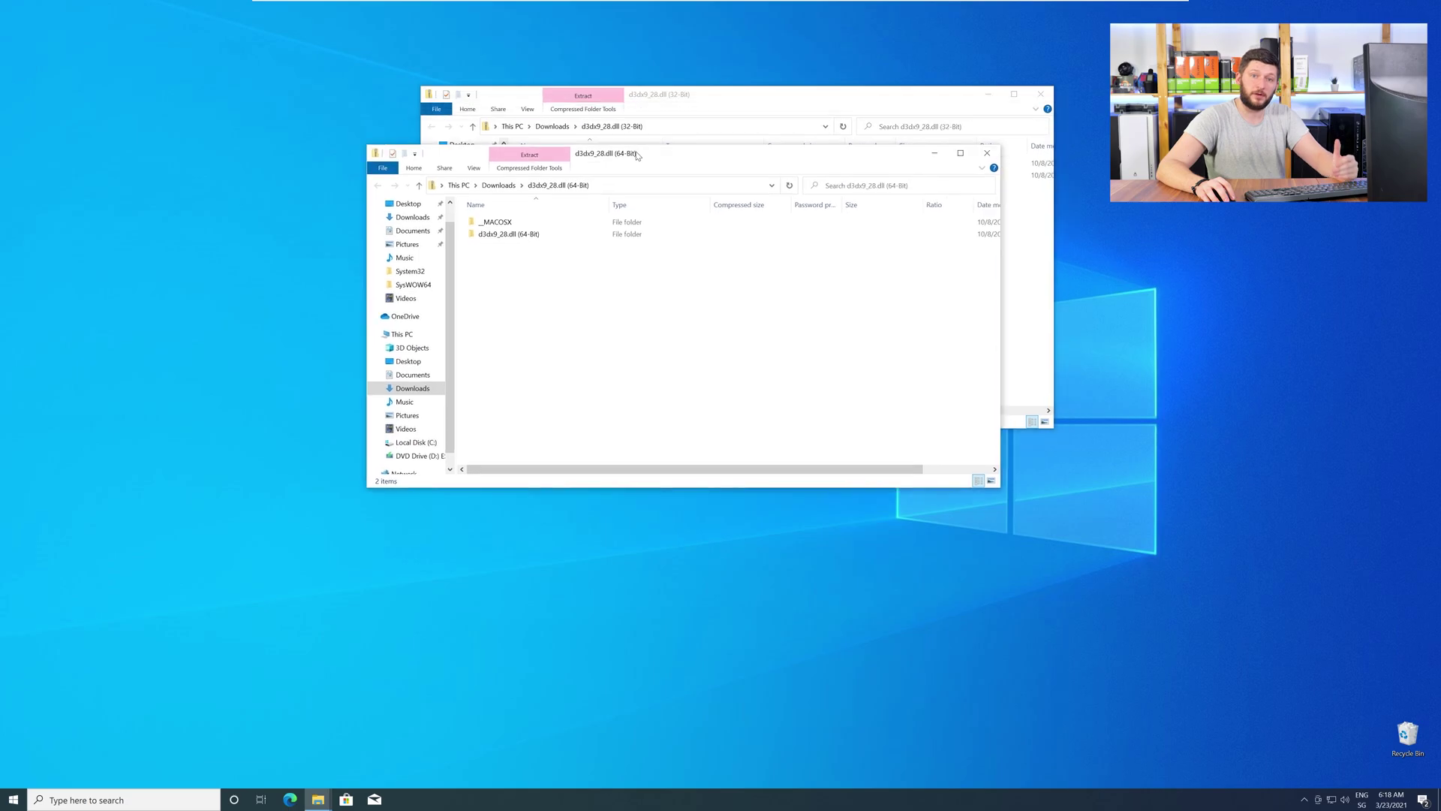
{"action": "left_click_drag", "start_coordinate": [643, 151], "coordinate": [314, 444]}
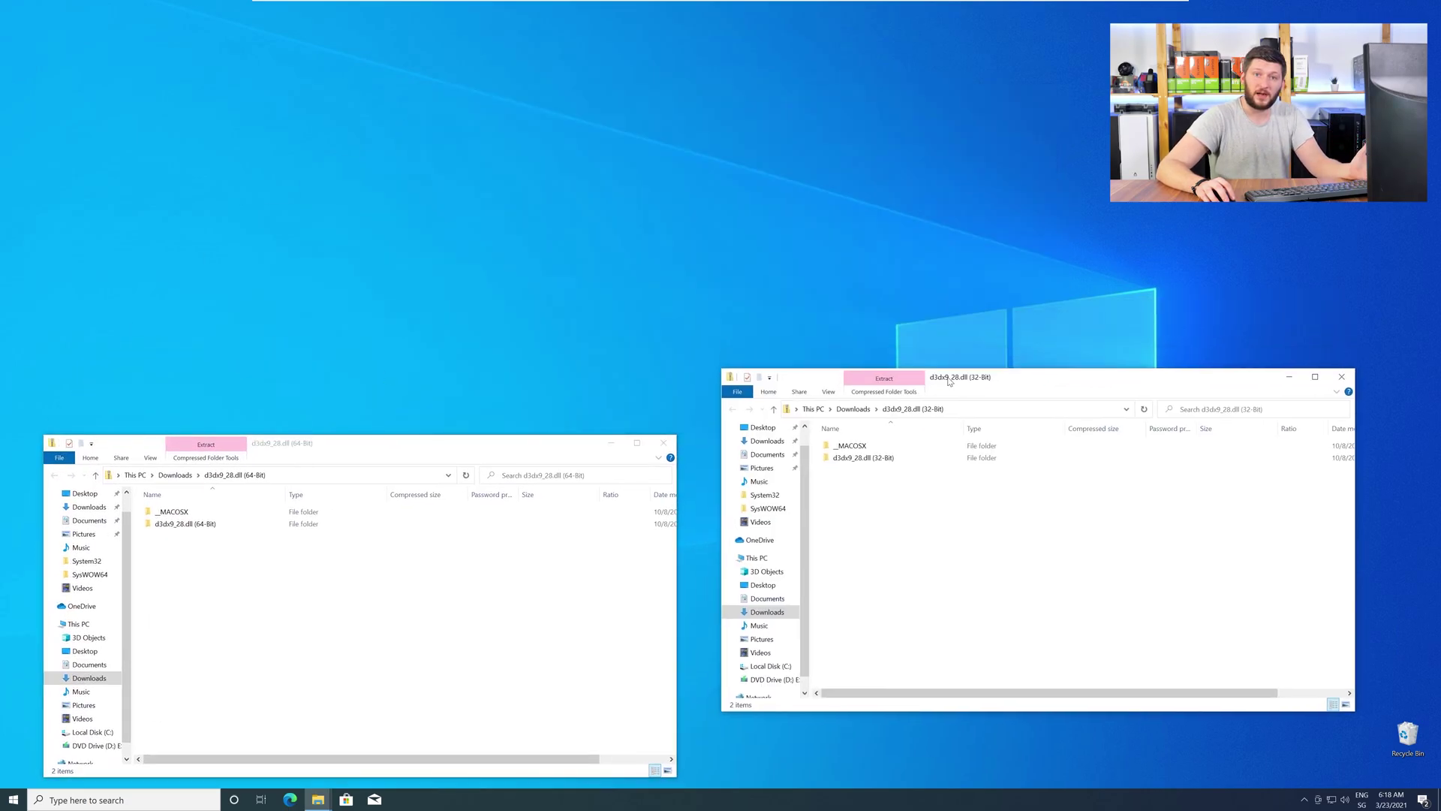
{"action": "left_click_drag", "start_coordinate": [646, 99], "coordinate": [922, 450]}
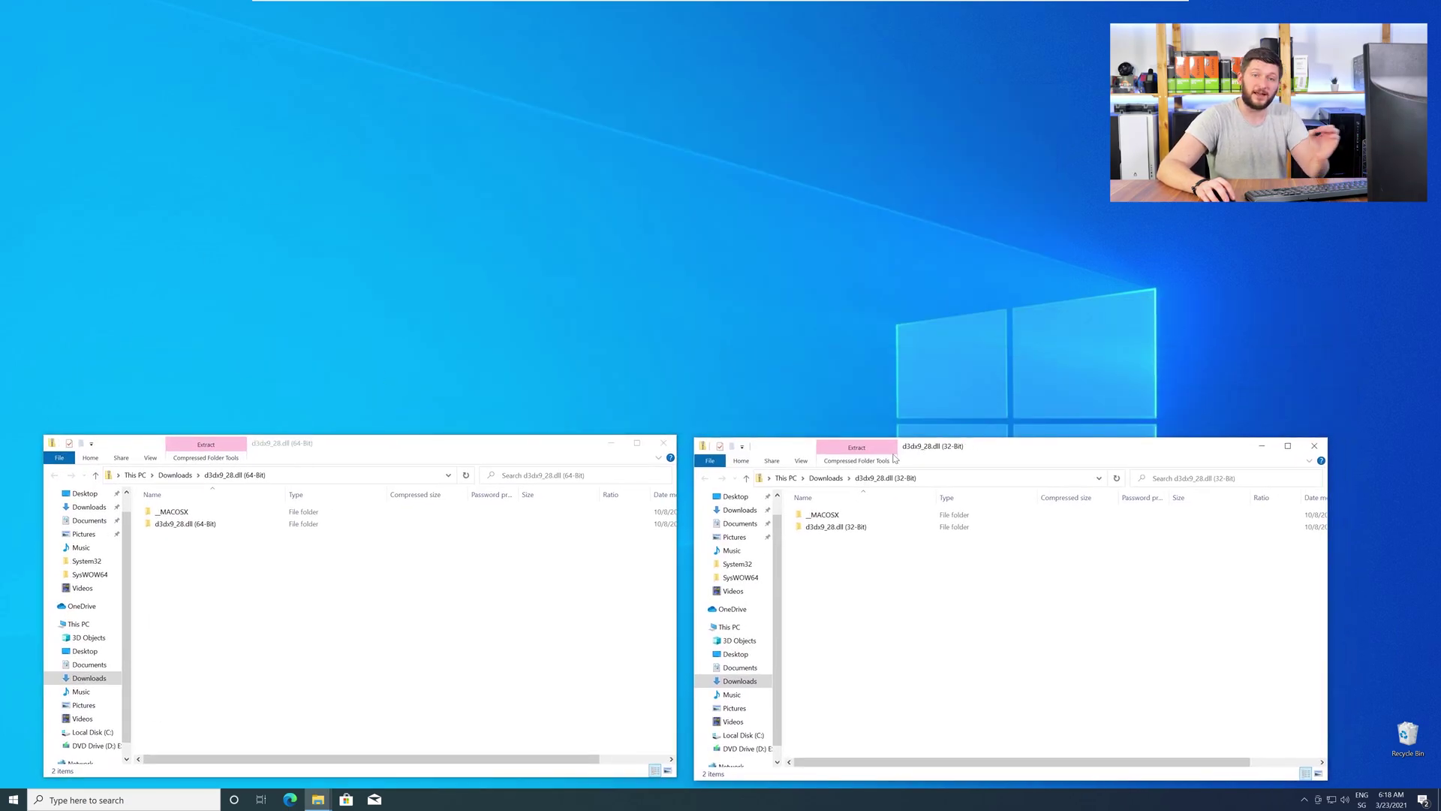
{"action": "double_click", "coordinate": [836, 526]}
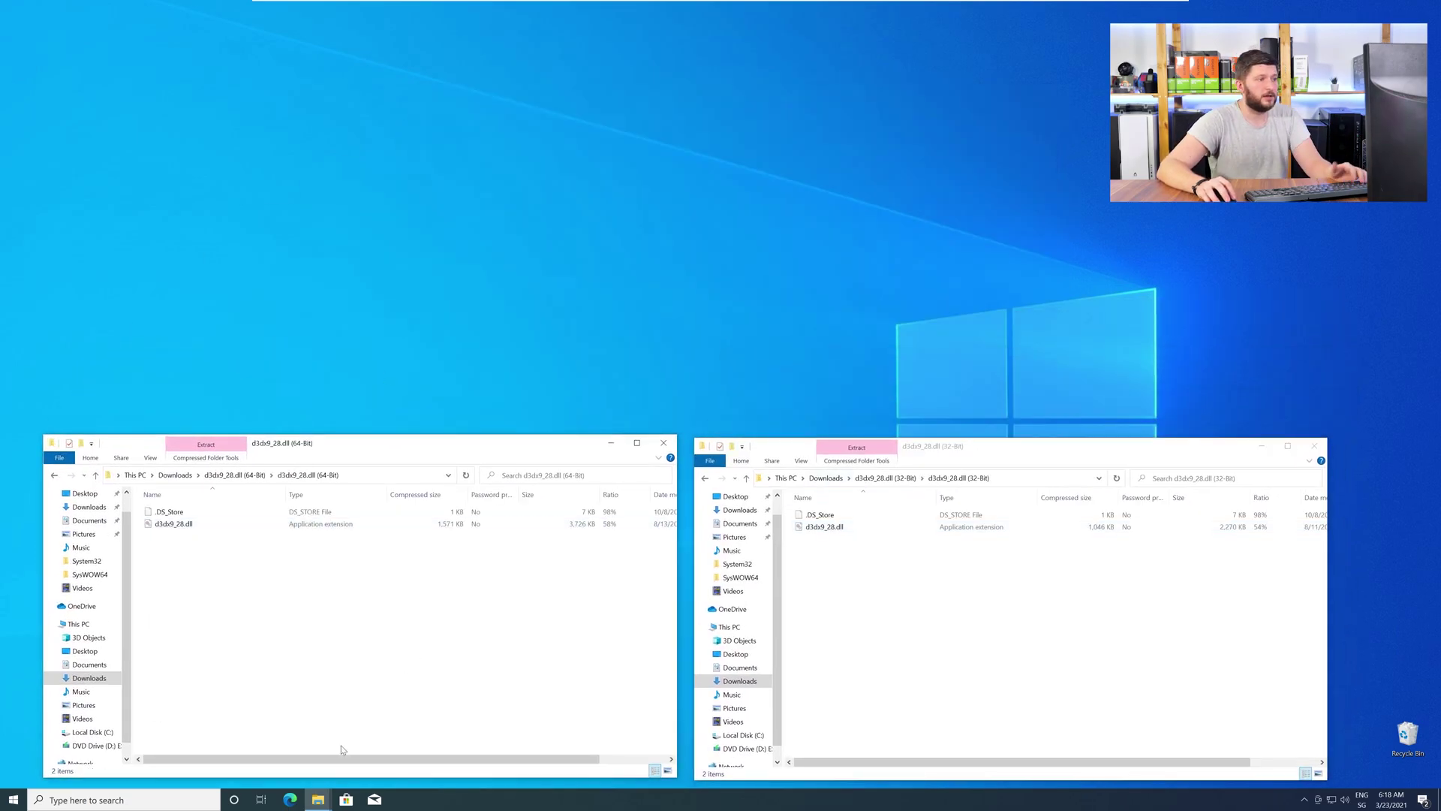
{"action": "key", "text": "super+e"}
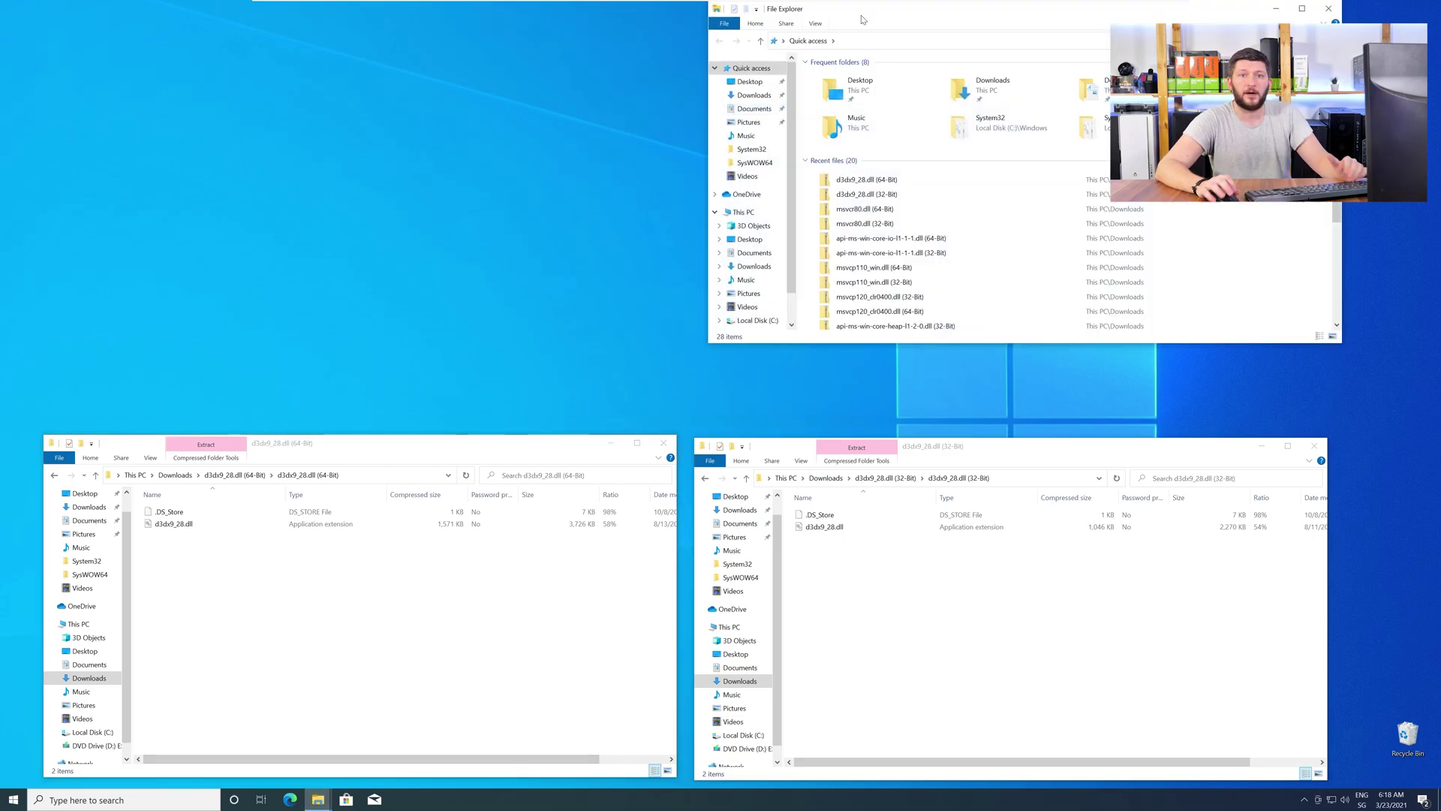
Browse a third window to C:\Windows and drag the 64-bit d3dx9_28.dll into System32.
{"action": "left_click_drag", "start_coordinate": [867, 17], "coordinate": [525, 101]}
{"action": "left_click", "coordinate": [397, 297]}
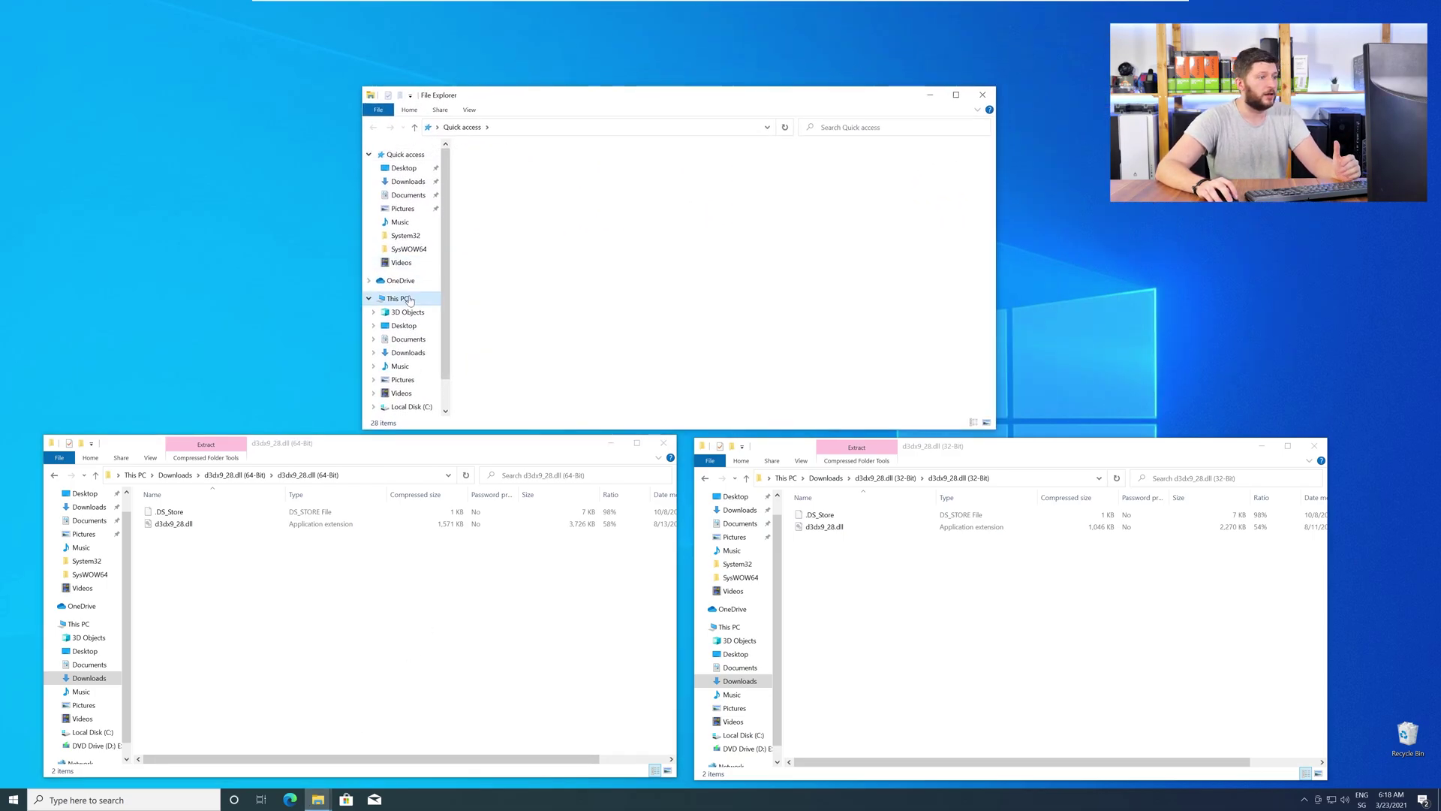
{"action": "double_click", "coordinate": [544, 292]}
{"action": "double_click", "coordinate": [541, 216]}
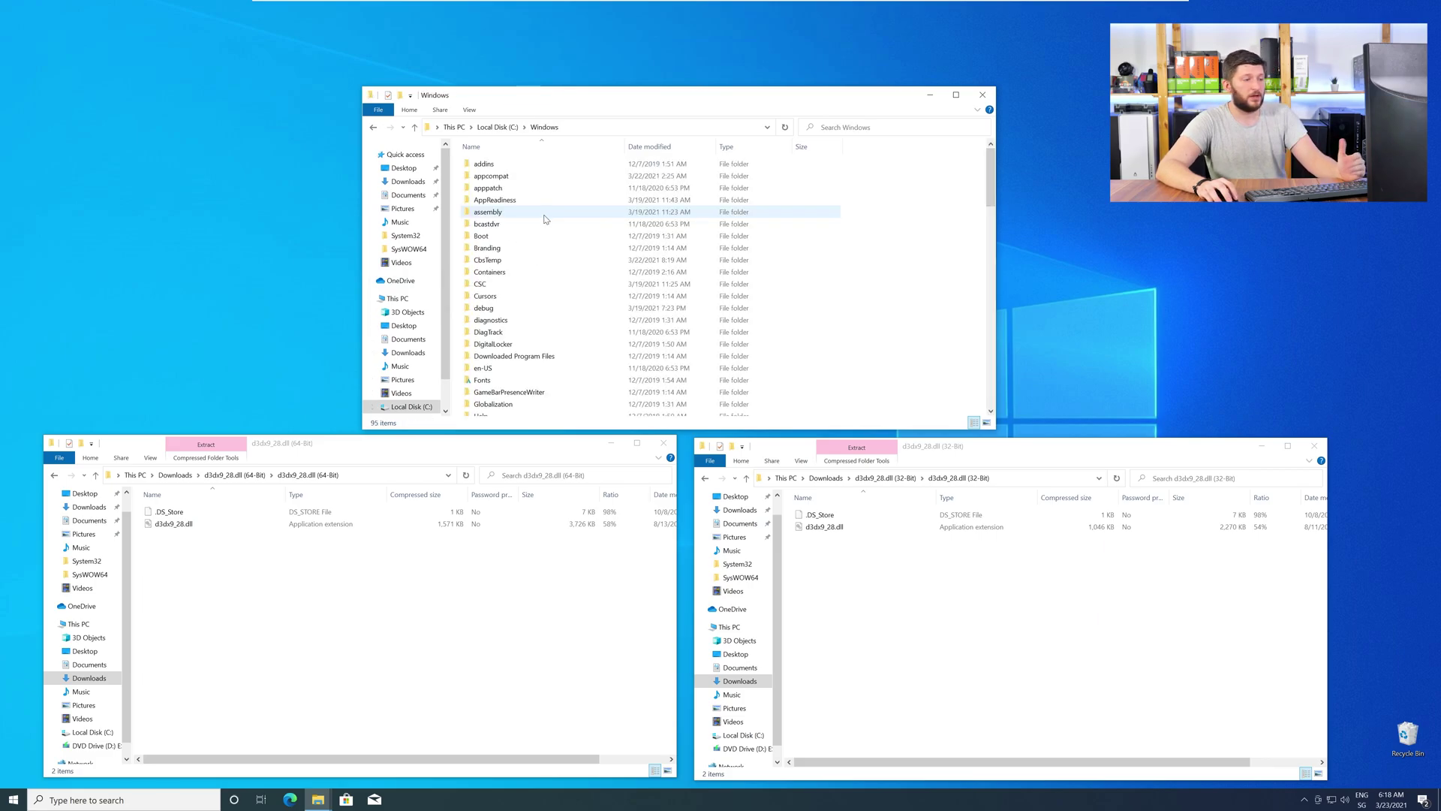
{"action": "scroll", "coordinate": [544, 220], "scroll_direction": "down", "scroll_amount": 7}
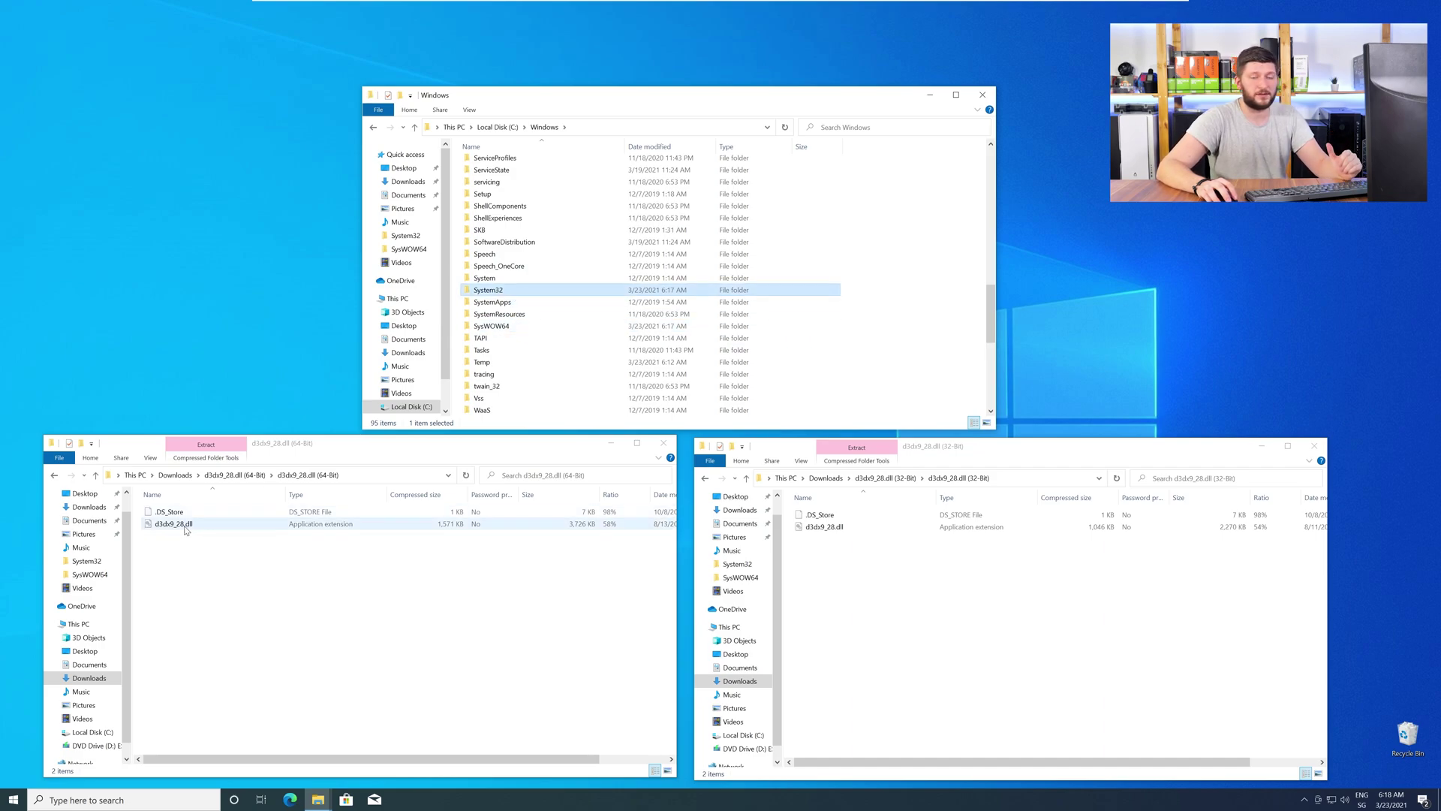
{"action": "mouse_move", "coordinate": [180, 524]}
{"action": "left_mouse_down"}
{"action": "mouse_move", "coordinate": [470, 324]}
{"action": "mouse_move", "coordinate": [491, 291]}
{"action": "left_mouse_up"}
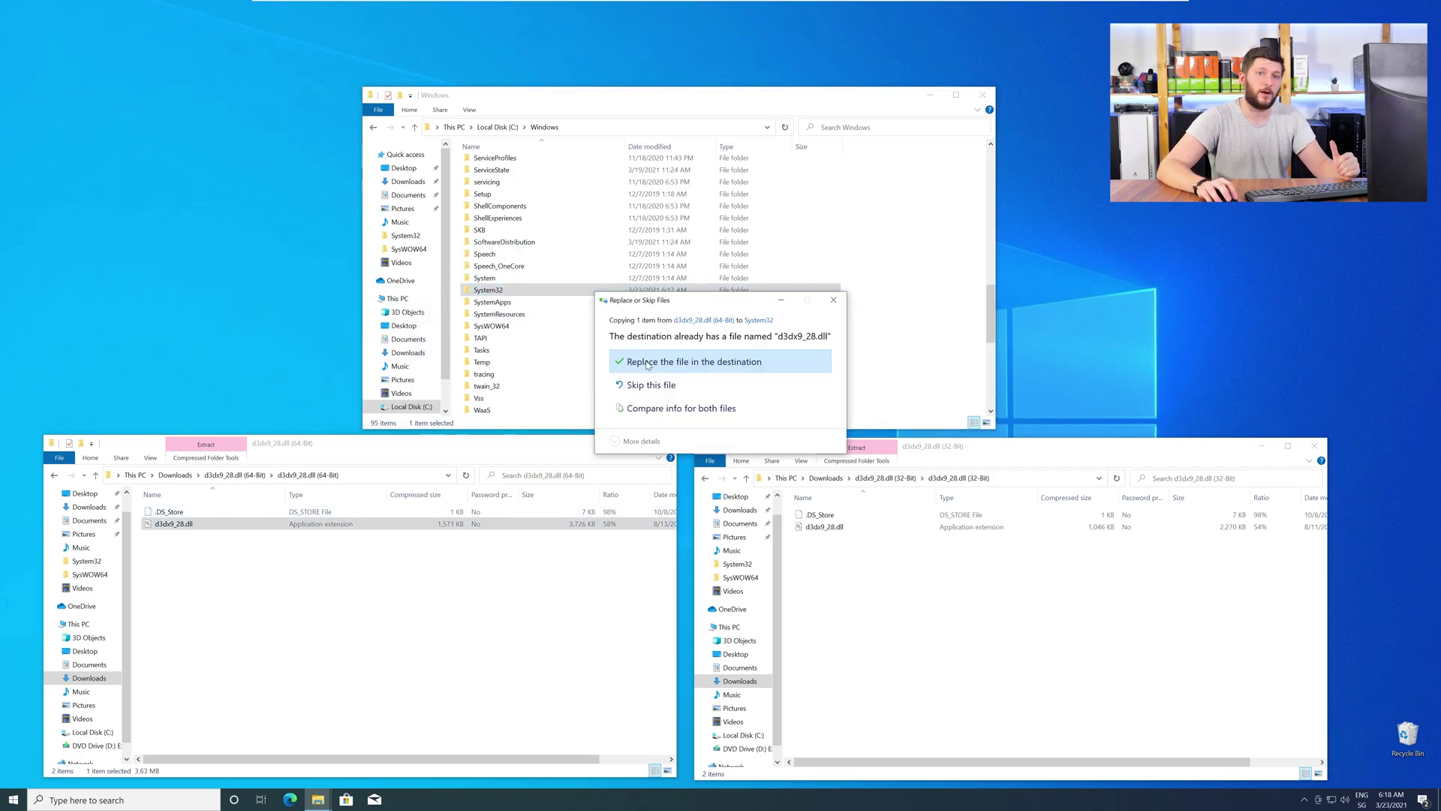
Replace d3dx9_28.dll in System32 and SysWOW64 with admin permission, then close the folder windows.
{"action": "left_click", "coordinate": [687, 359]}
{"action": "left_click", "coordinate": [696, 368]}
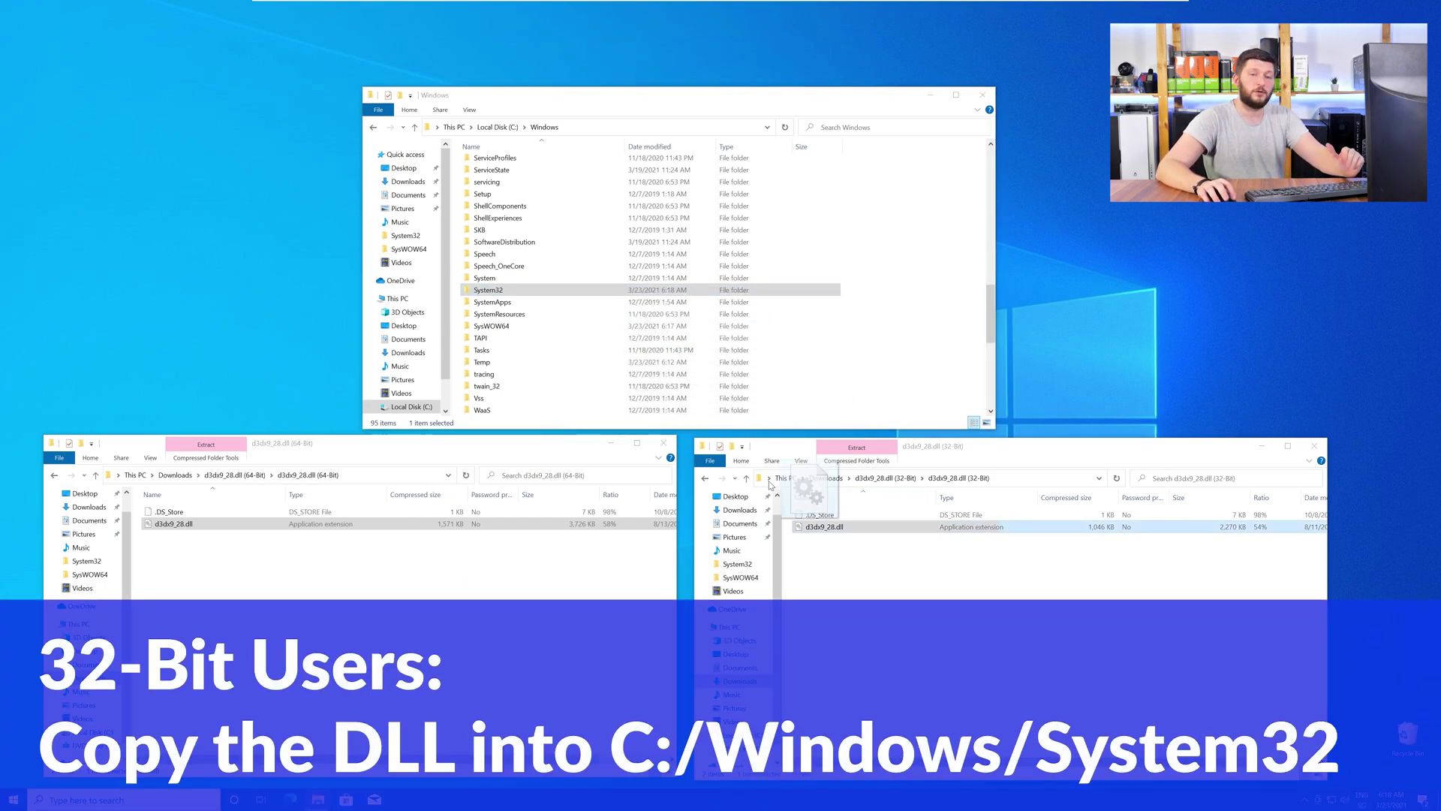
{"action": "left_click_drag", "start_coordinate": [825, 527], "coordinate": [492, 326]}
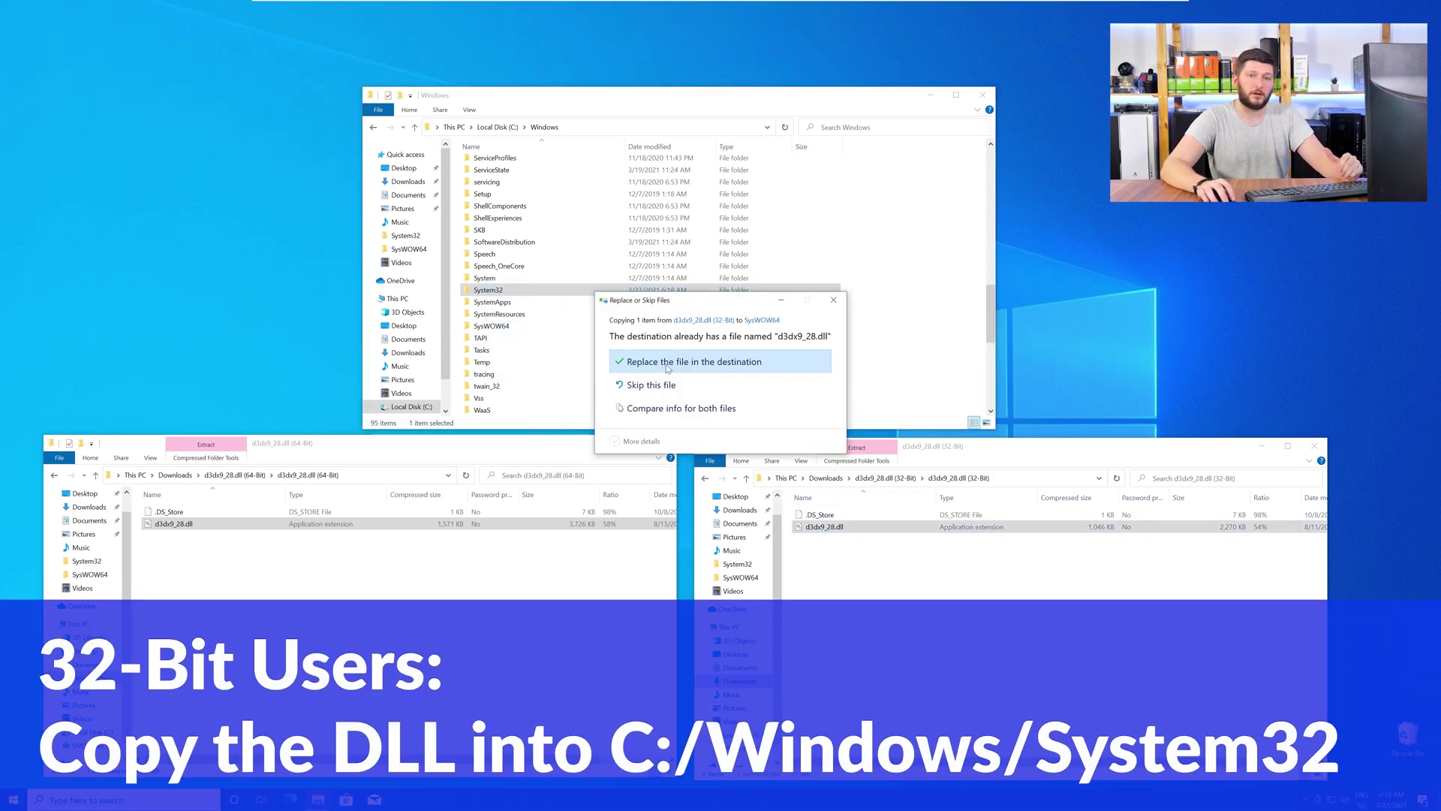
{"action": "left_click", "coordinate": [667, 363]}
{"action": "left_click", "coordinate": [684, 365]}
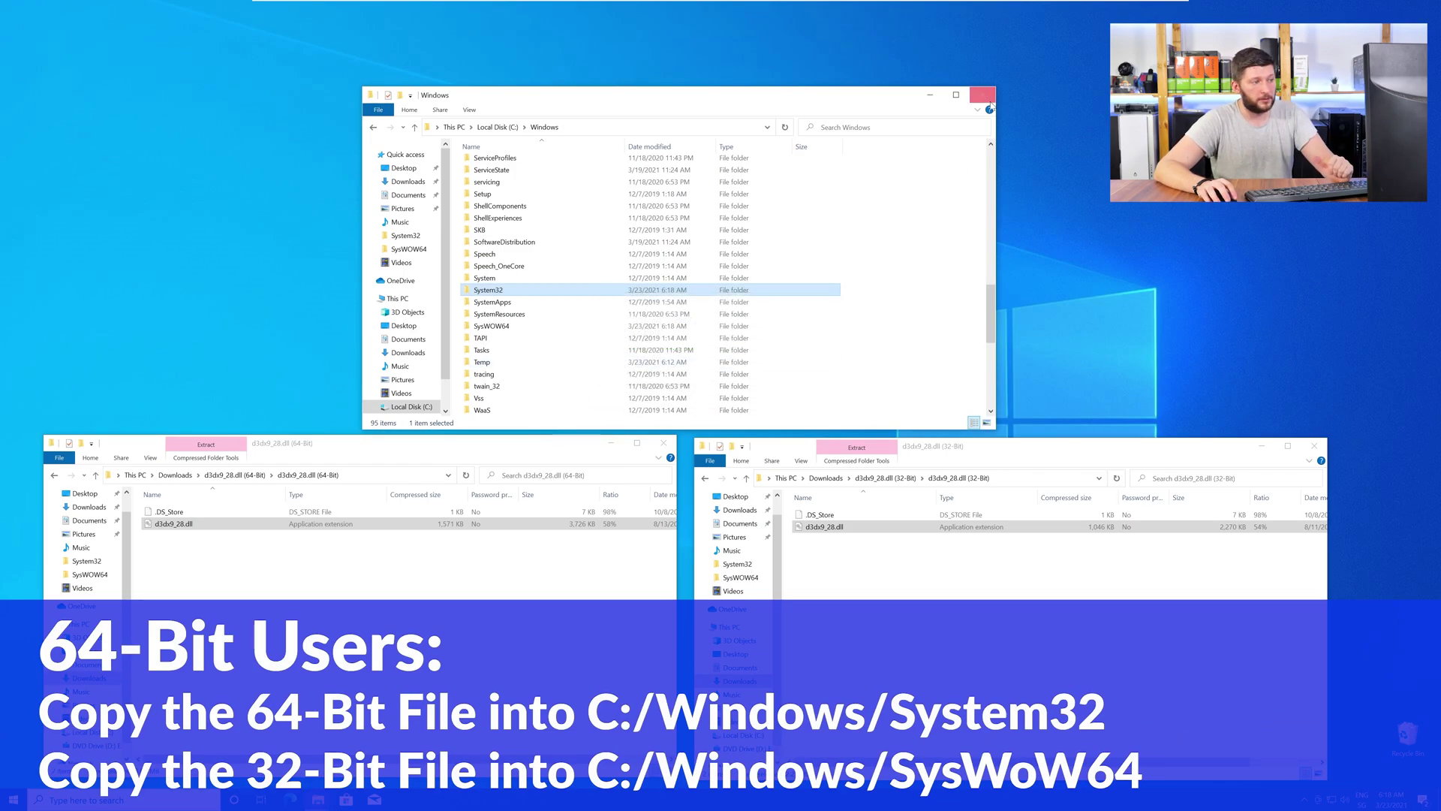
{"action": "left_click", "coordinate": [986, 97]}
{"action": "left_click", "coordinate": [1313, 447]}
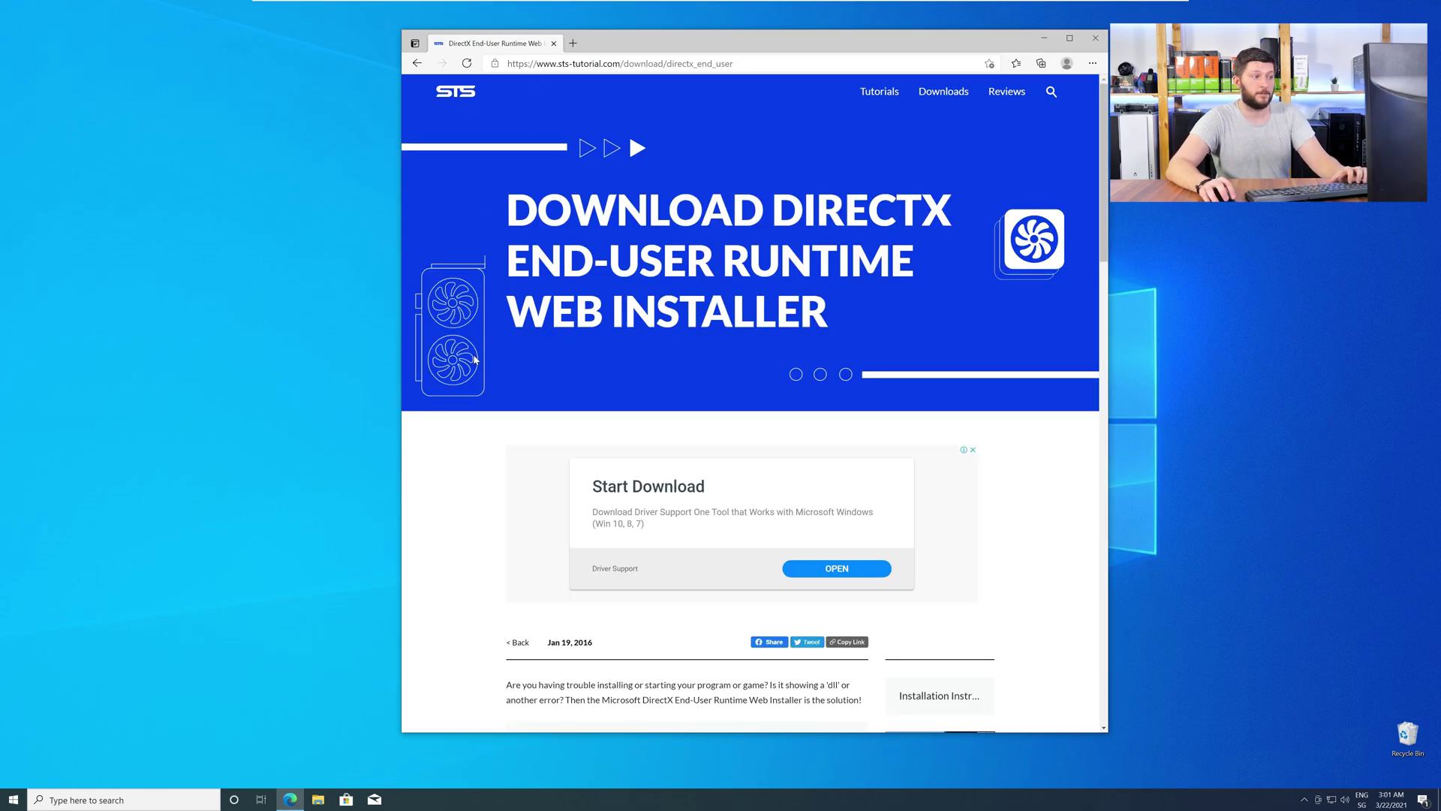
{"action": "scroll", "coordinate": [476, 358], "scroll_direction": "down", "scroll_amount": 6}
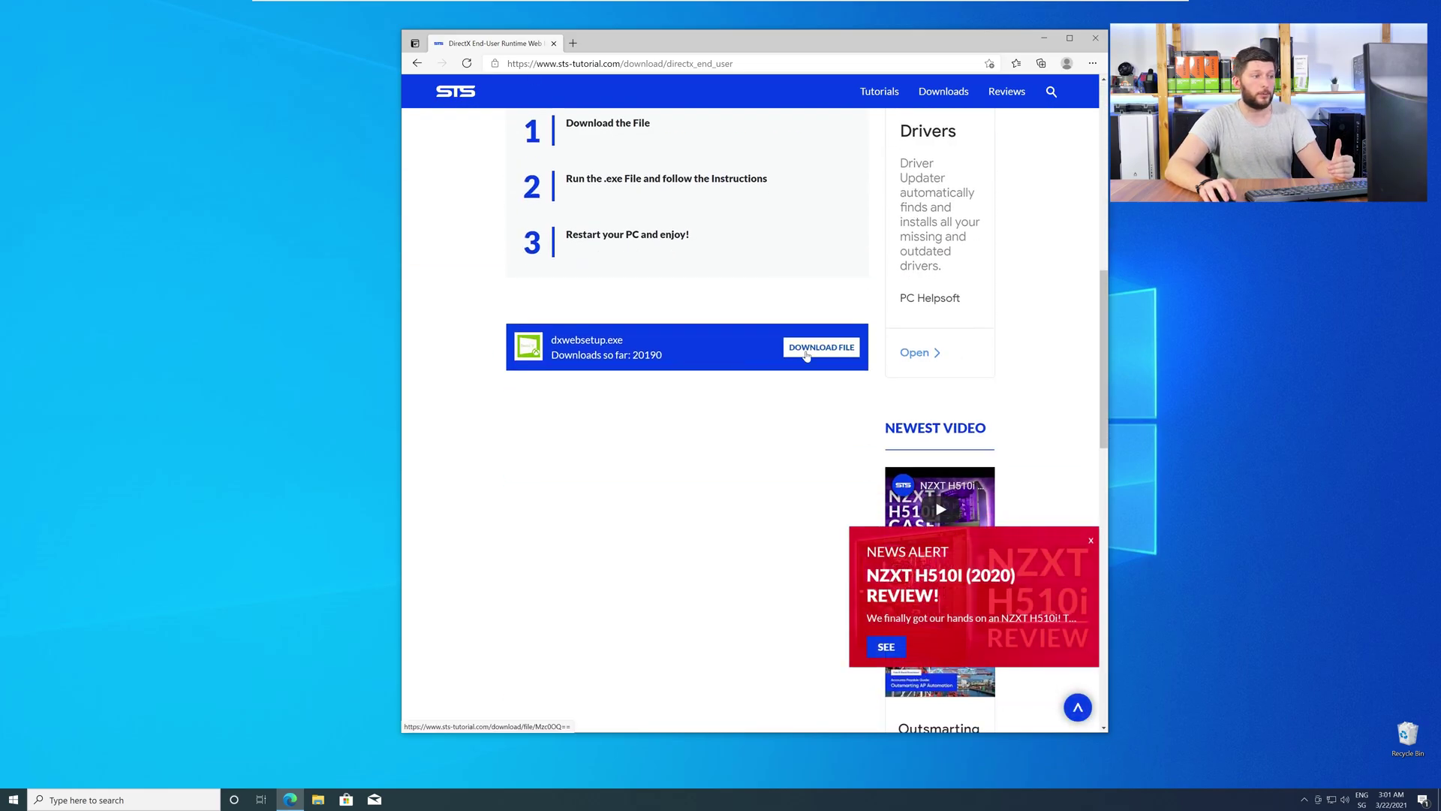
Download and run the DirectX web installer dxwebsetup.exe, then close Edge.
{"action": "left_click", "coordinate": [687, 402]}
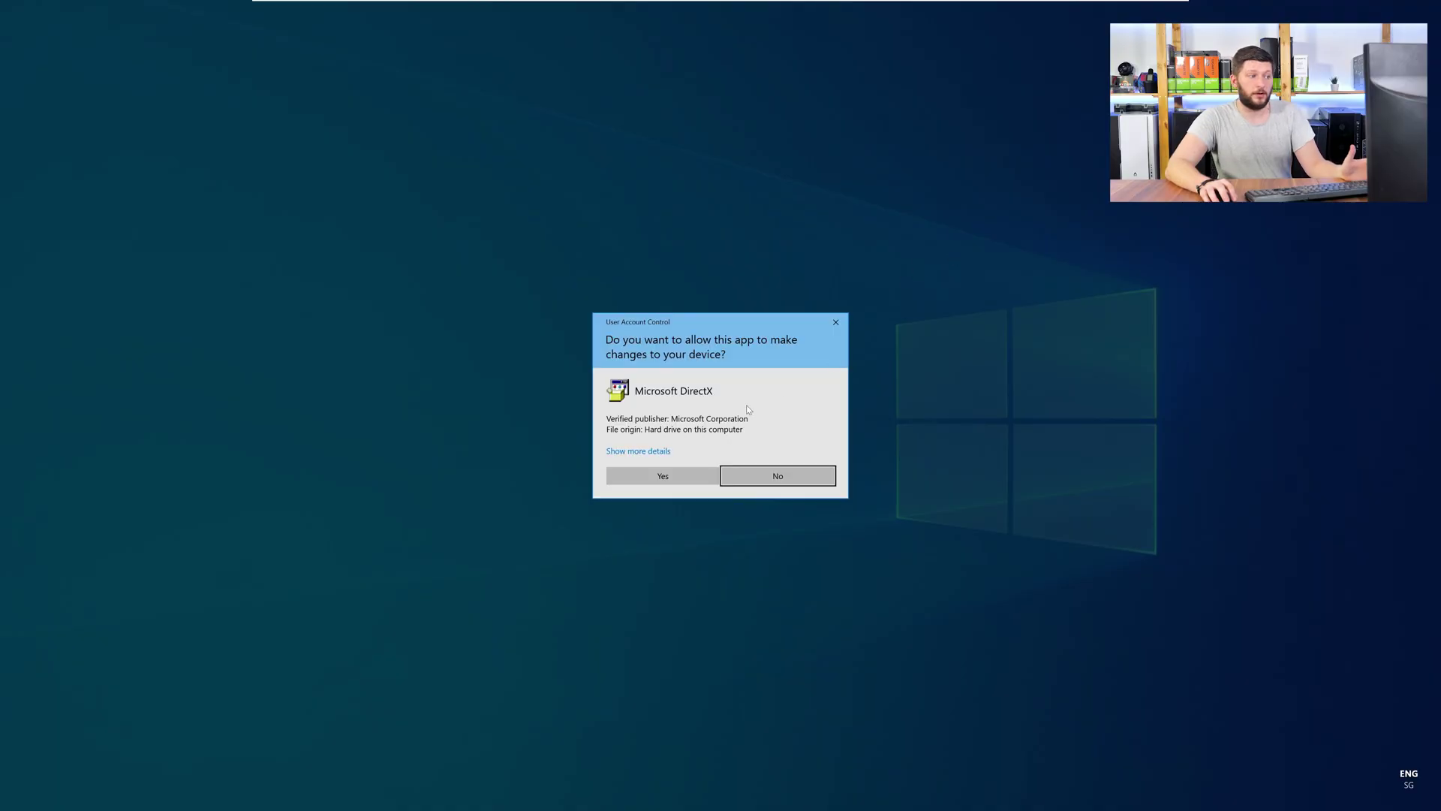
{"action": "left_click", "coordinate": [660, 476]}
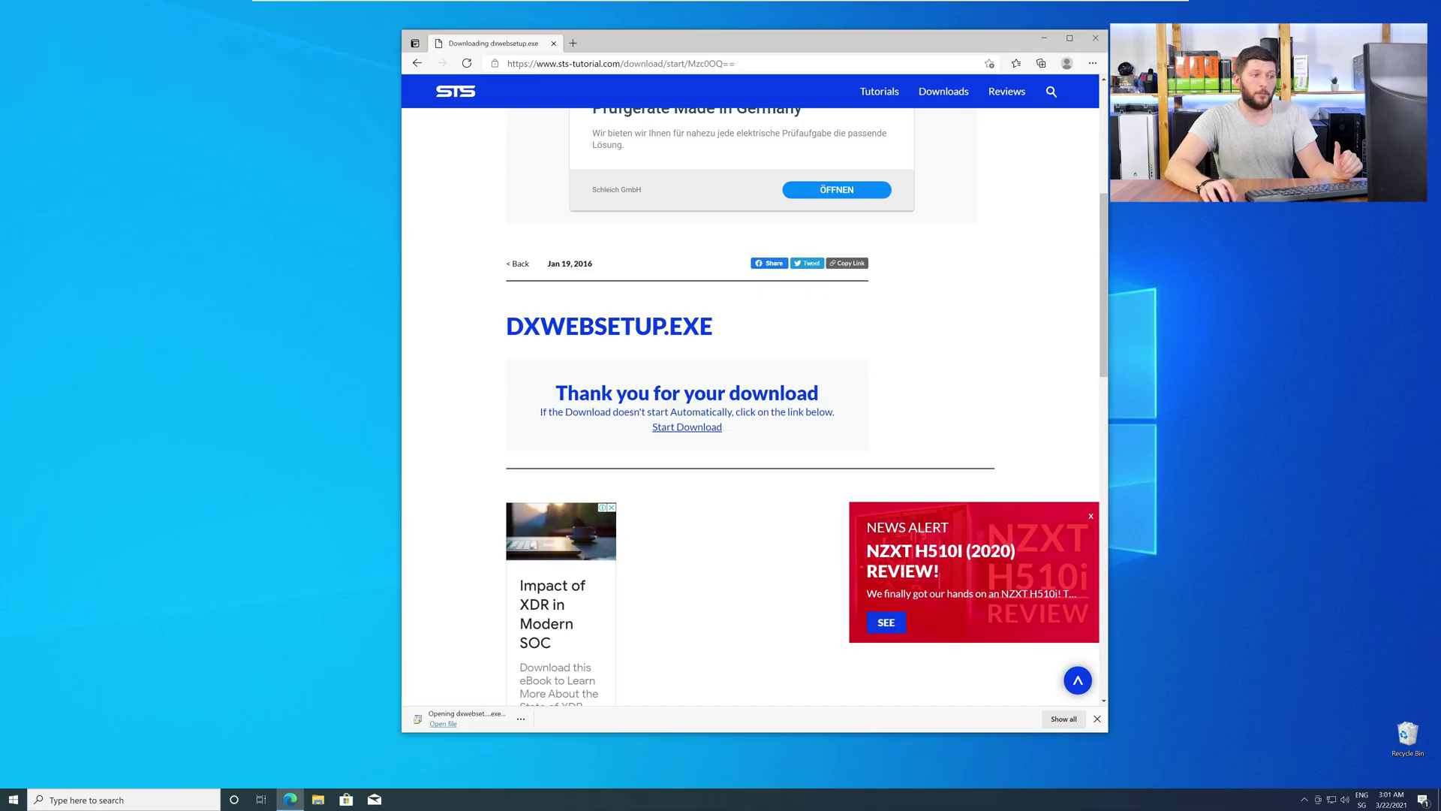
{"action": "left_click", "coordinate": [1092, 40]}
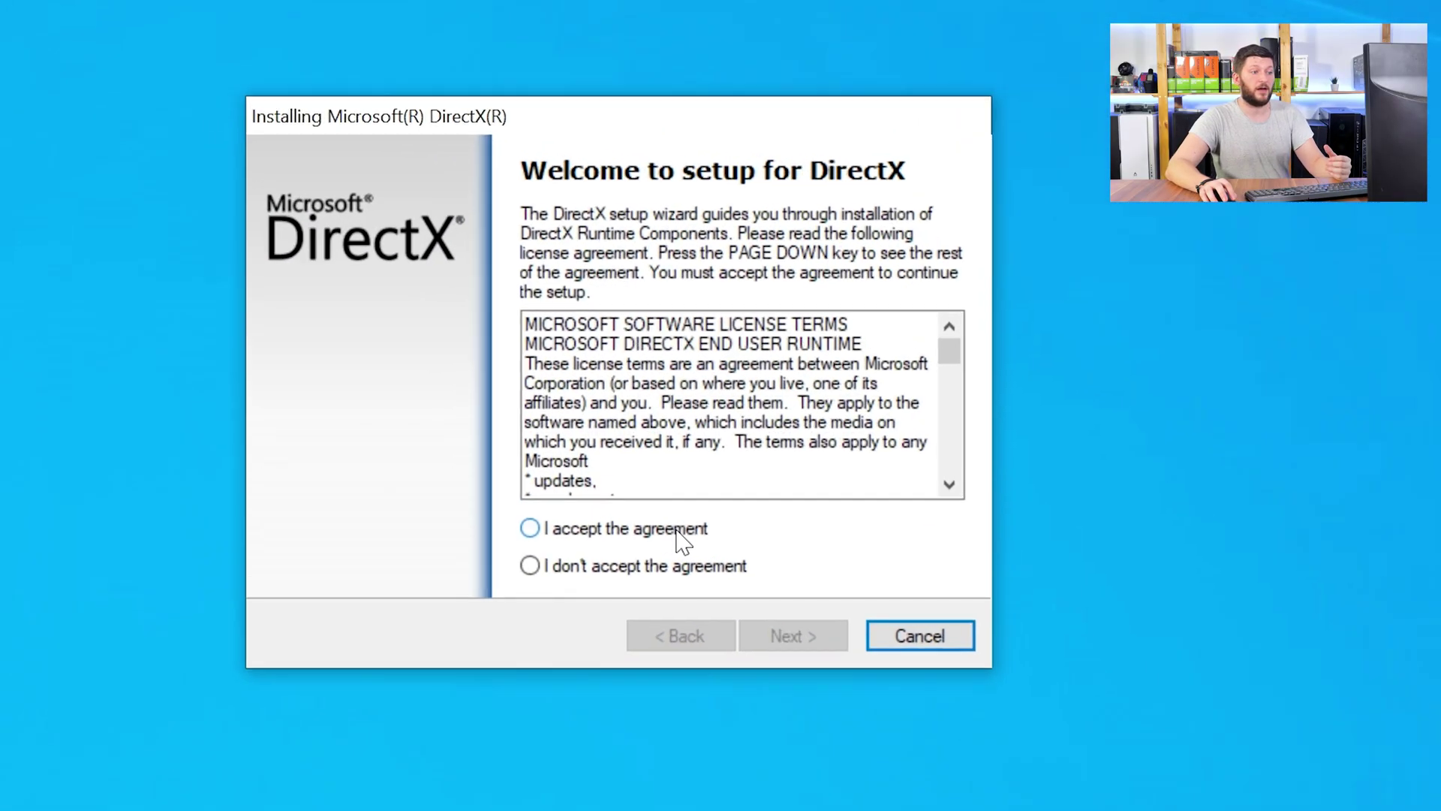
Accept the DirectX license, move past the Bing Bar page, and install the runtime components.
{"action": "left_click", "coordinate": [764, 638]}
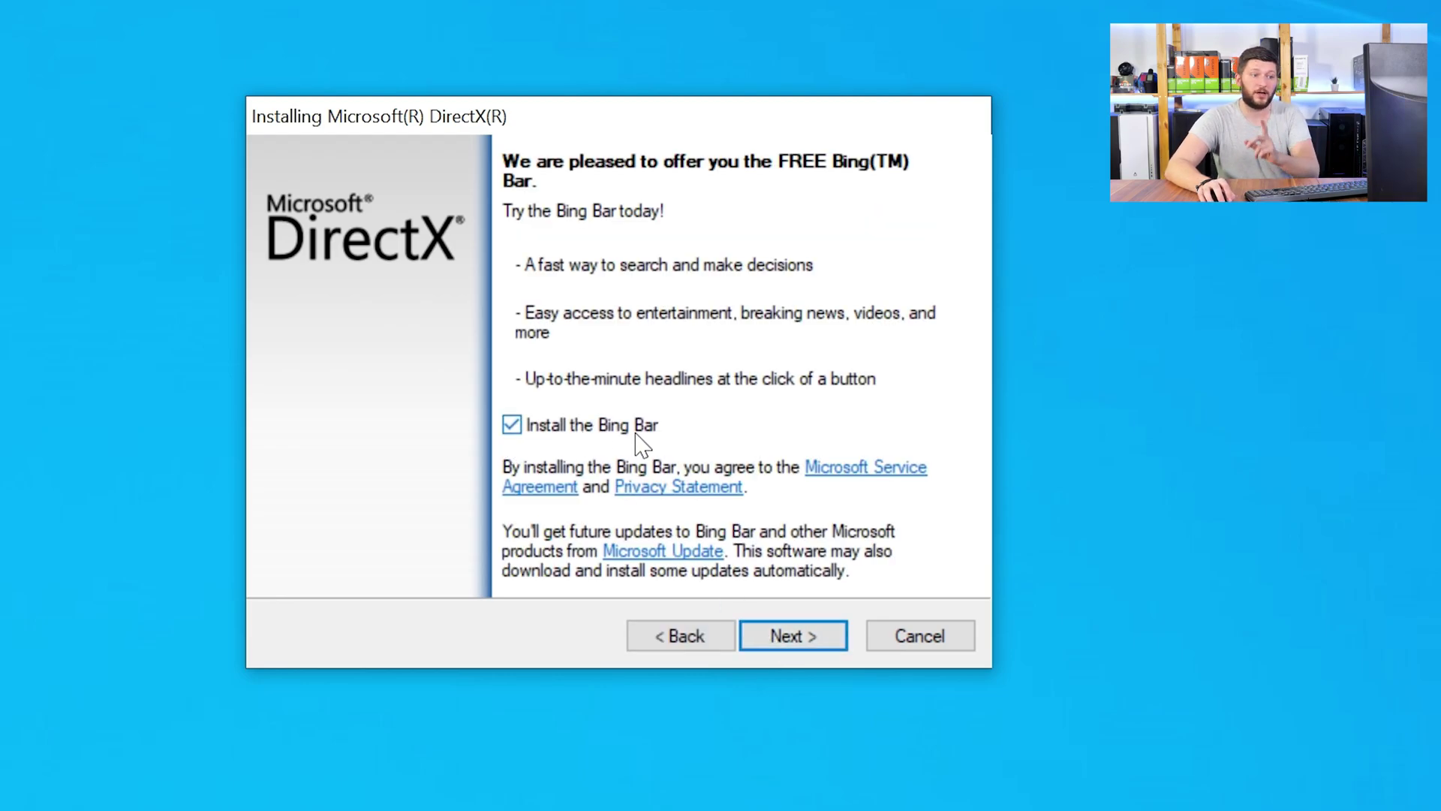
{"action": "left_click", "coordinate": [769, 638]}
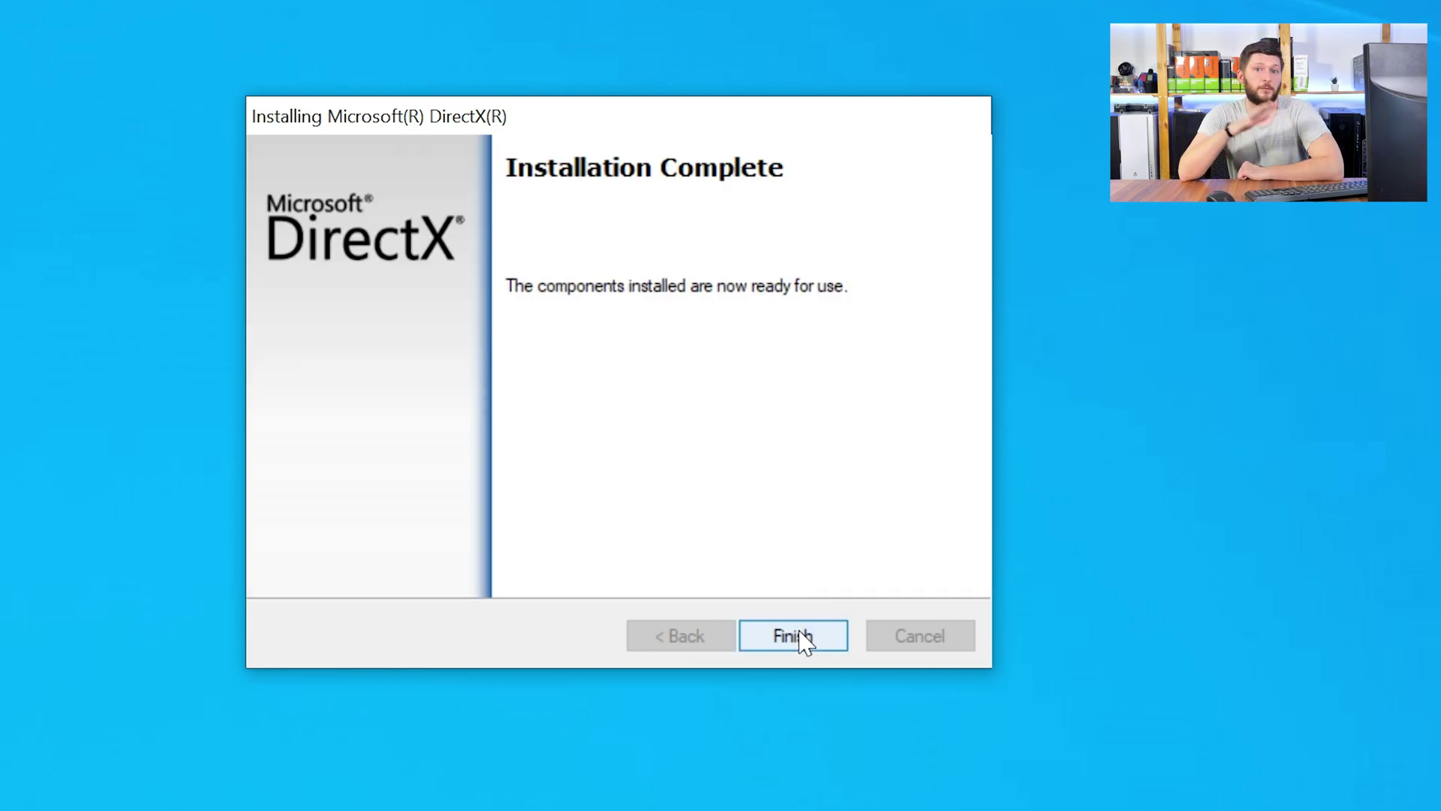
Close the completed DirectX setup wizard with Finish, leaving the empty desktop.
{"action": "left_click", "coordinate": [798, 637]}
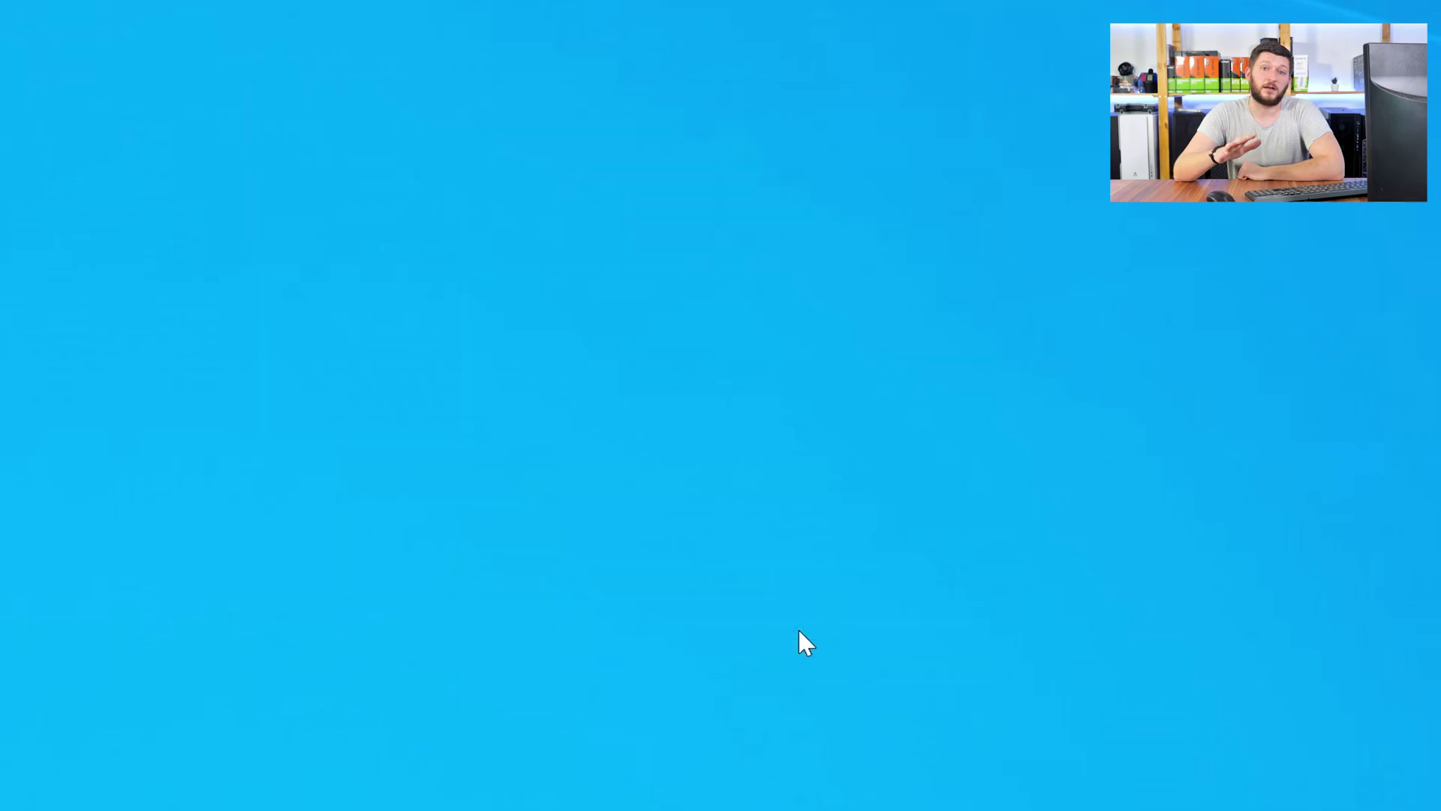